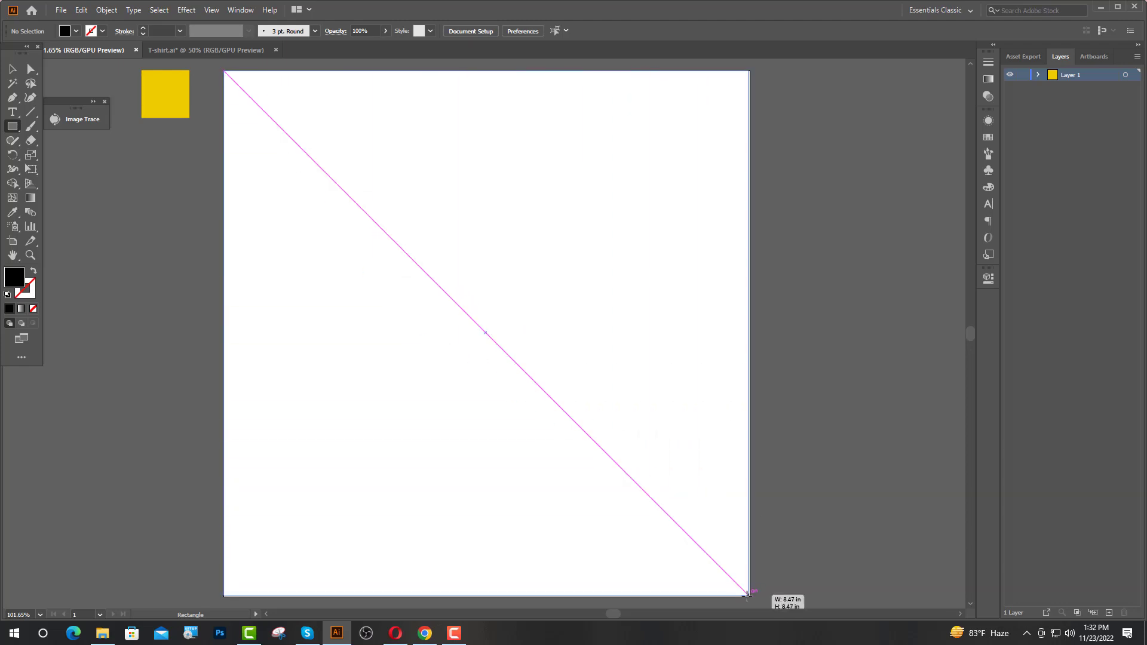
Lock the black background rectangle and place locked vertical guides at about 1.4 in and 7.1 in across the artboard.
left_click(11, 70)
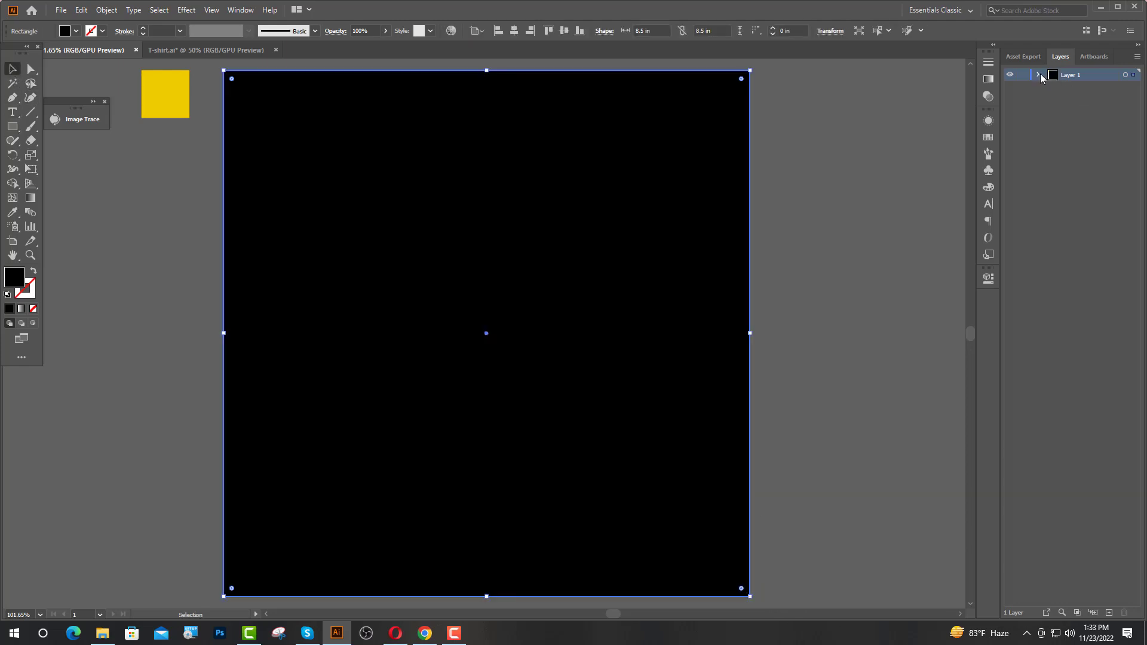
left_click(1021, 88)
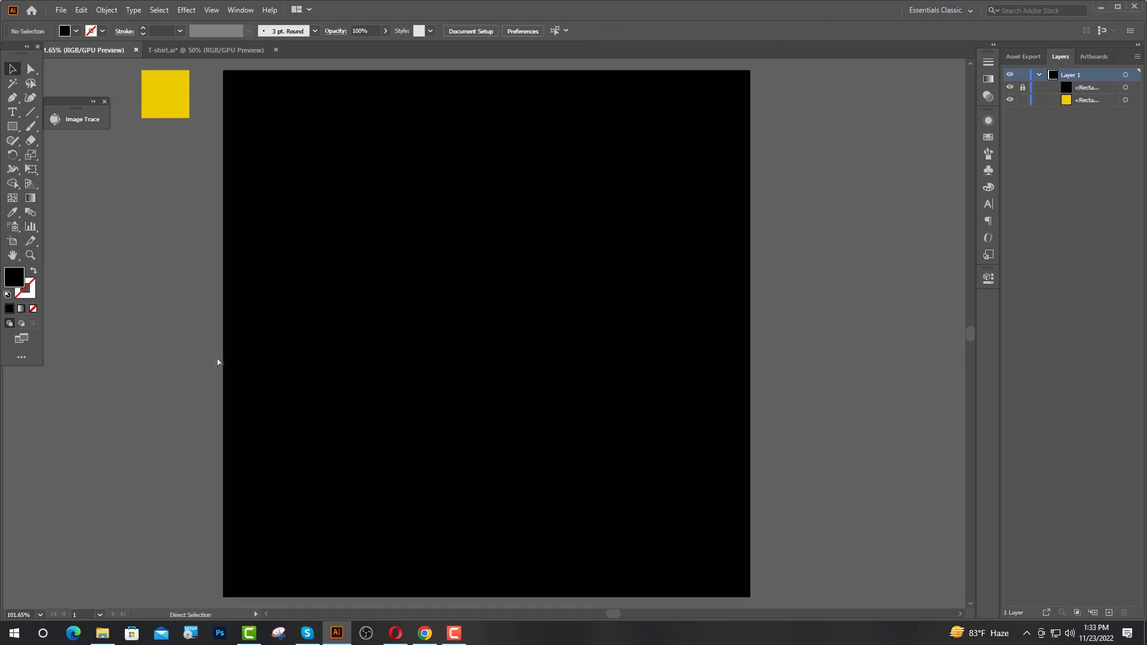
key("ctrl+r")
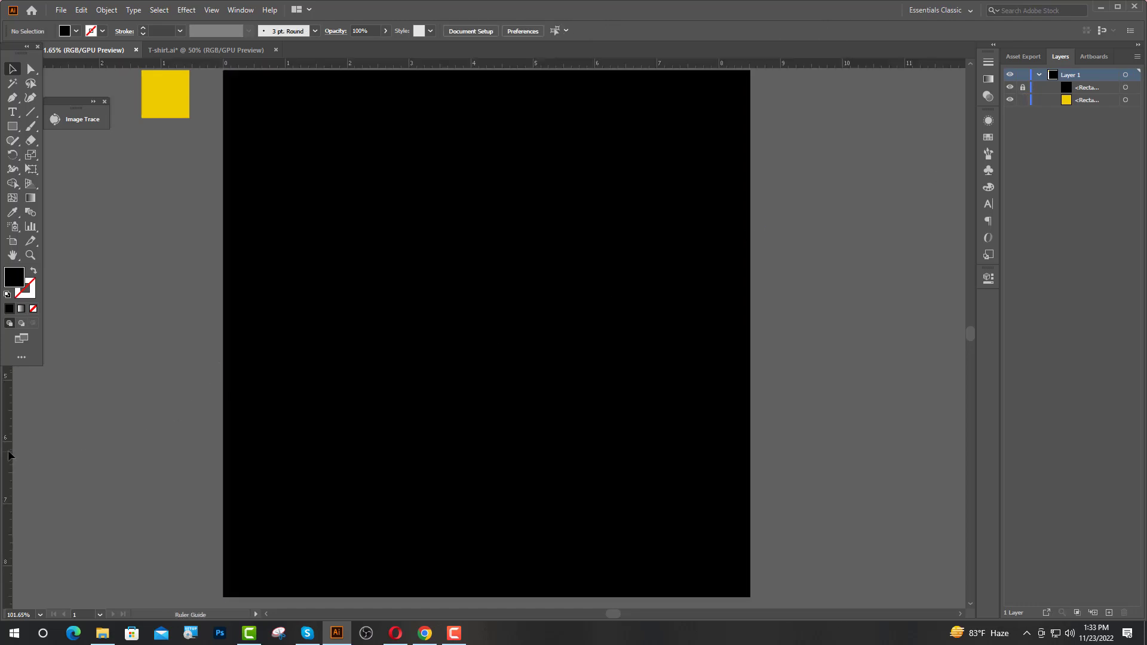
left_click_drag(7, 455, 662, 514)
key("ctrl+2")
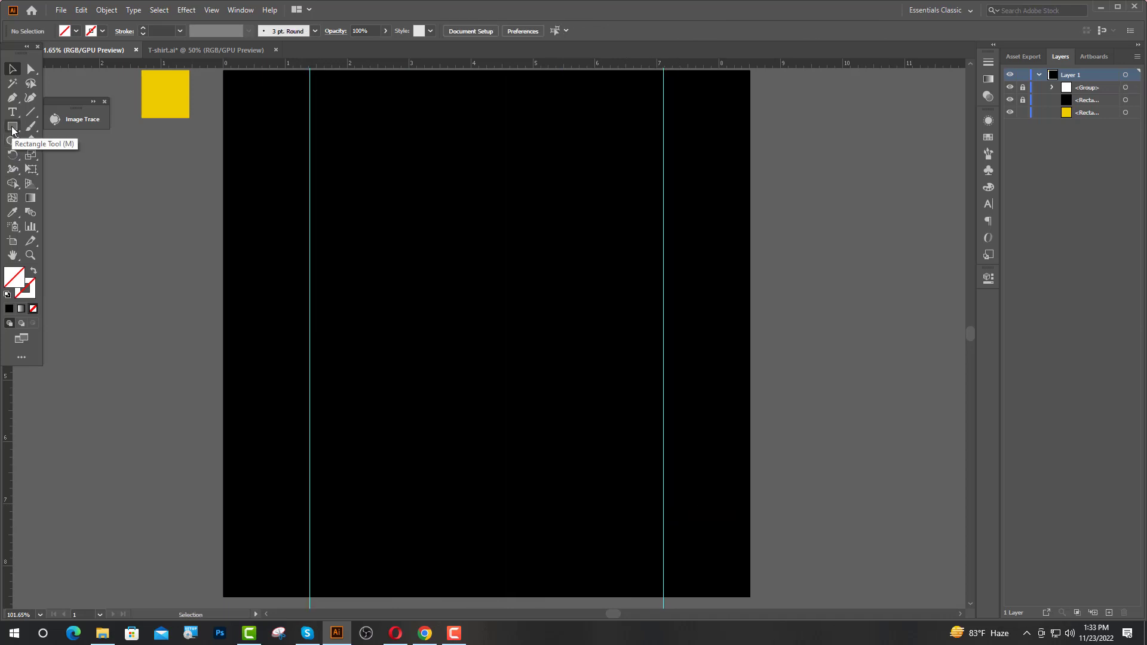
Draw a rectangle about 1.44 in by 2.16 in between the guides and fill it with the yellow sampled from the swatch square.
left_click_drag(345, 253, 434, 387)
key("i")
left_click(169, 96)
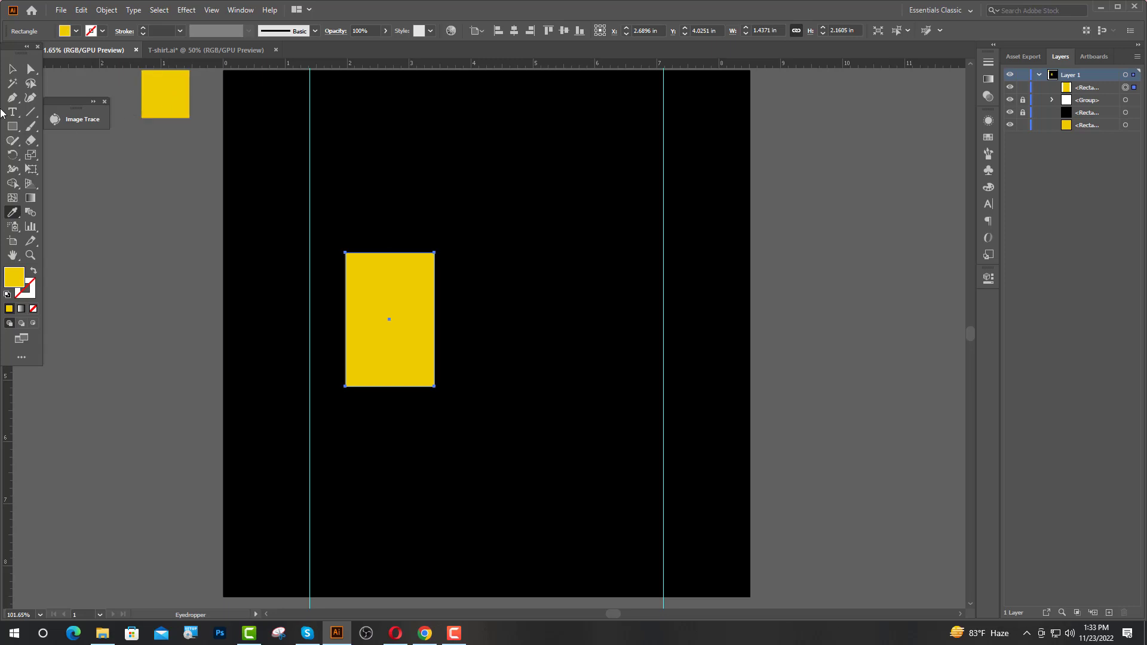
left_click(13, 68)
left_click(315, 217)
Stretch the yellow rectangle to a height of about 2.58 in, keeping its width.
scroll(317, 218, "up", 1, "alt")
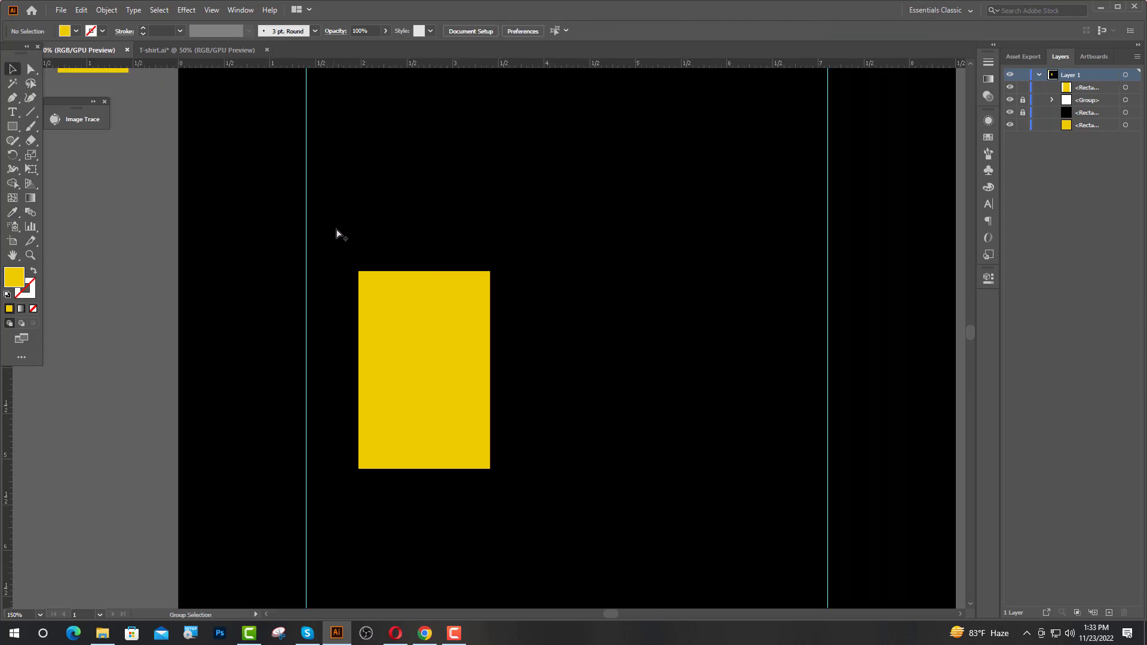
scroll(422, 332, "up", 1)
left_click(404, 342)
left_click_drag(425, 301, 416, 264)
scroll(451, 257, "up", 1, "alt")
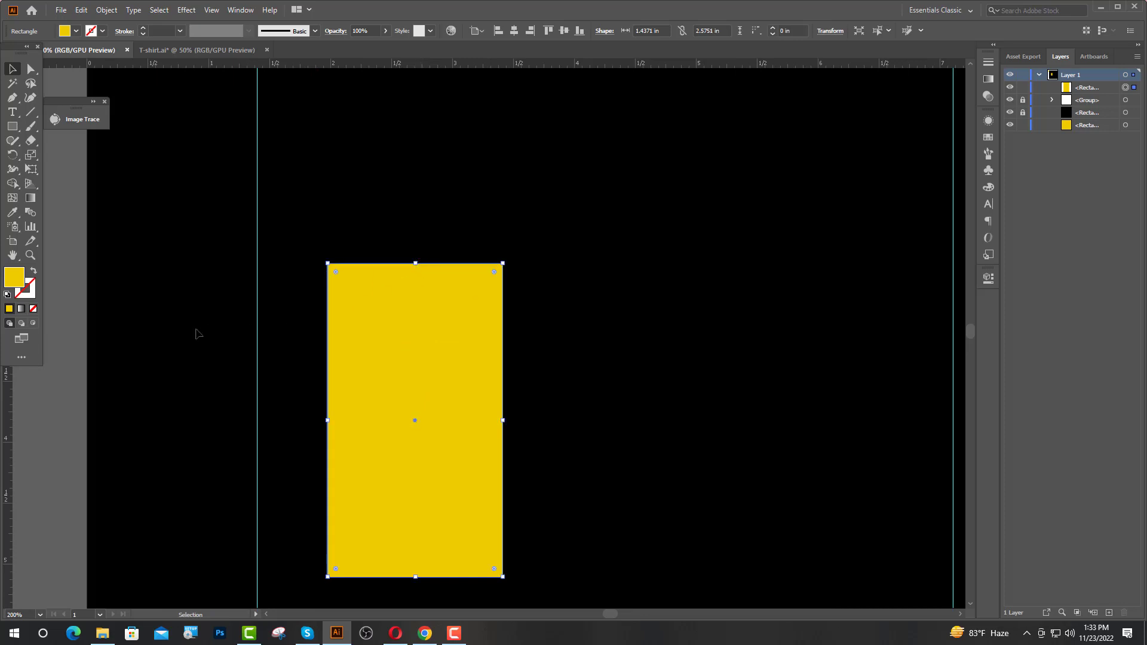
Nudge the top-left corner point of the yellow rectangle inward to X about 2.11 in.
left_click(185, 329)
left_click(412, 280)
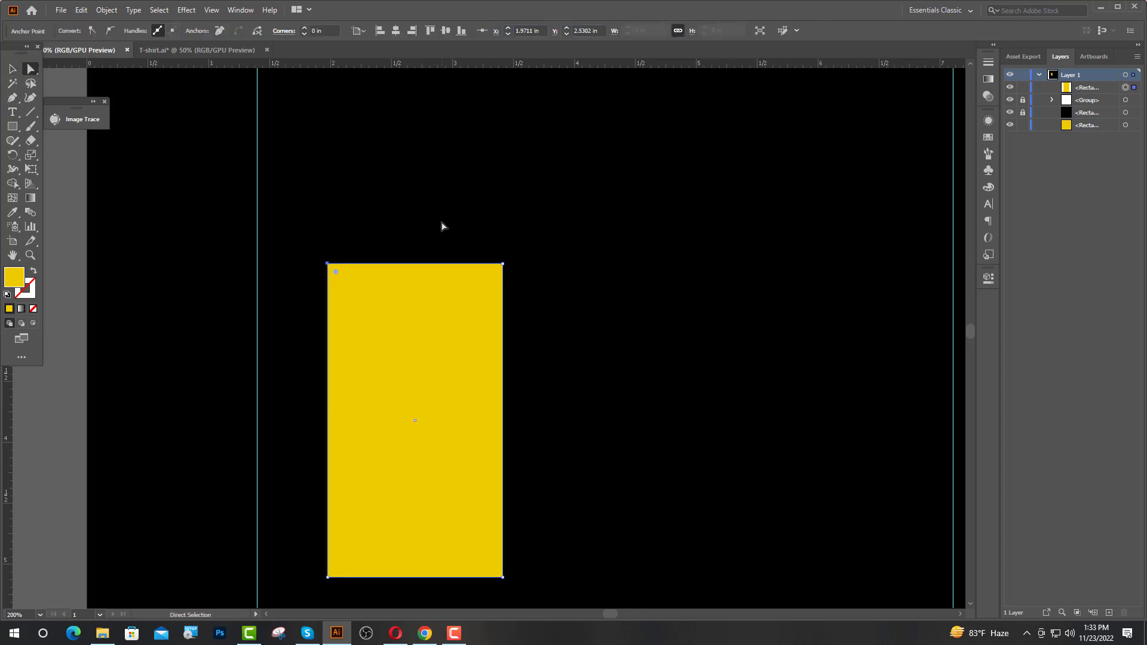
key("Right")
key("Right")
key("Right")
key("Right")
key("Right")
key("Right")
key("Right")
key("Right")
key("Right")
key("Right")
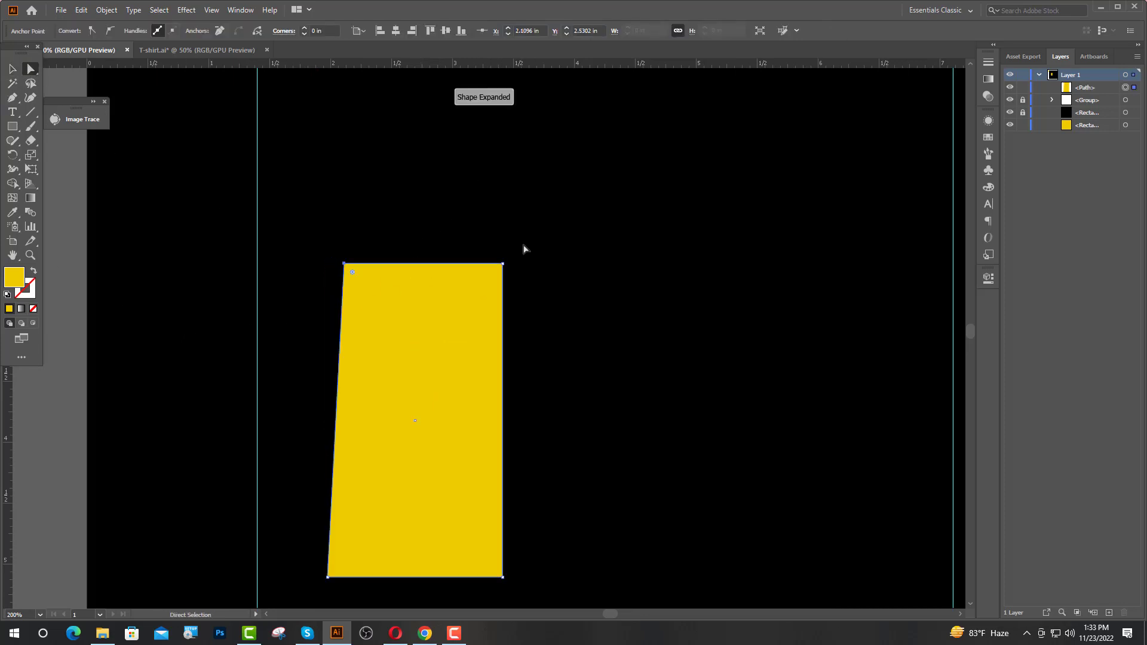
Nudge the top-right corner point of the yellow shape inward to taper it into a forearm narrowing upward.
left_click(502, 264)
key("Left")
key("Left")
key("Left")
key("Left")
key("Left")
key("Left")
key("Left")
key("Left")
key("Left")
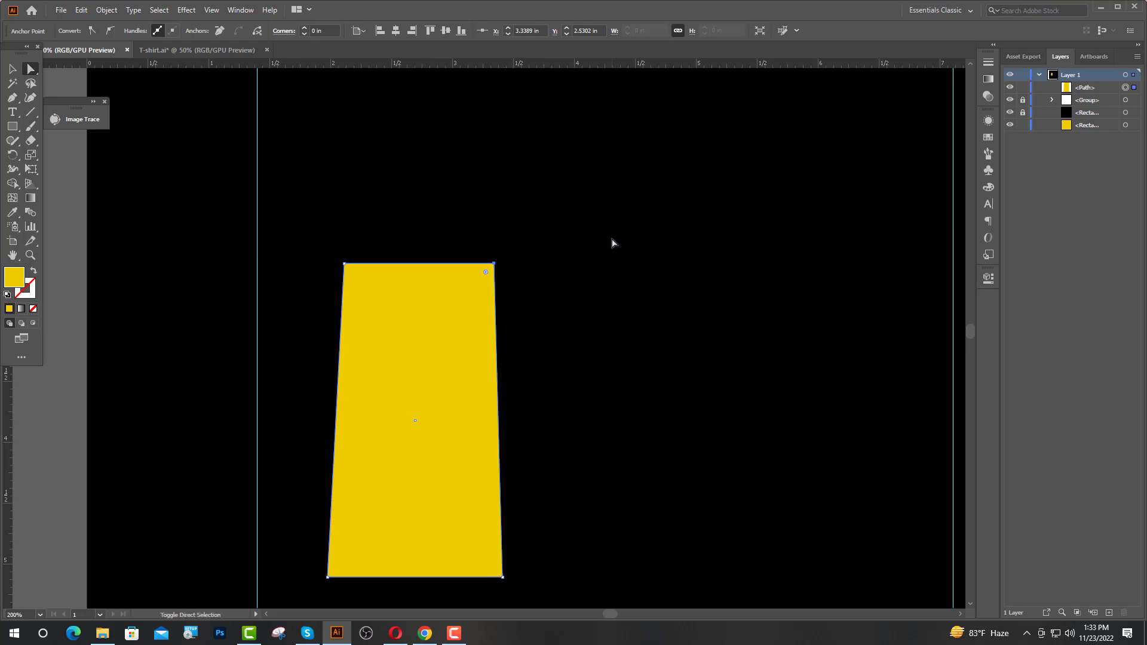
key("ctrl+plus")
key("ctrl+shift+a")
Draw a yellow rectangle about 1.44 in by 0.57 in on the forearm's top edge and center it horizontally over the forearm.
key("m")
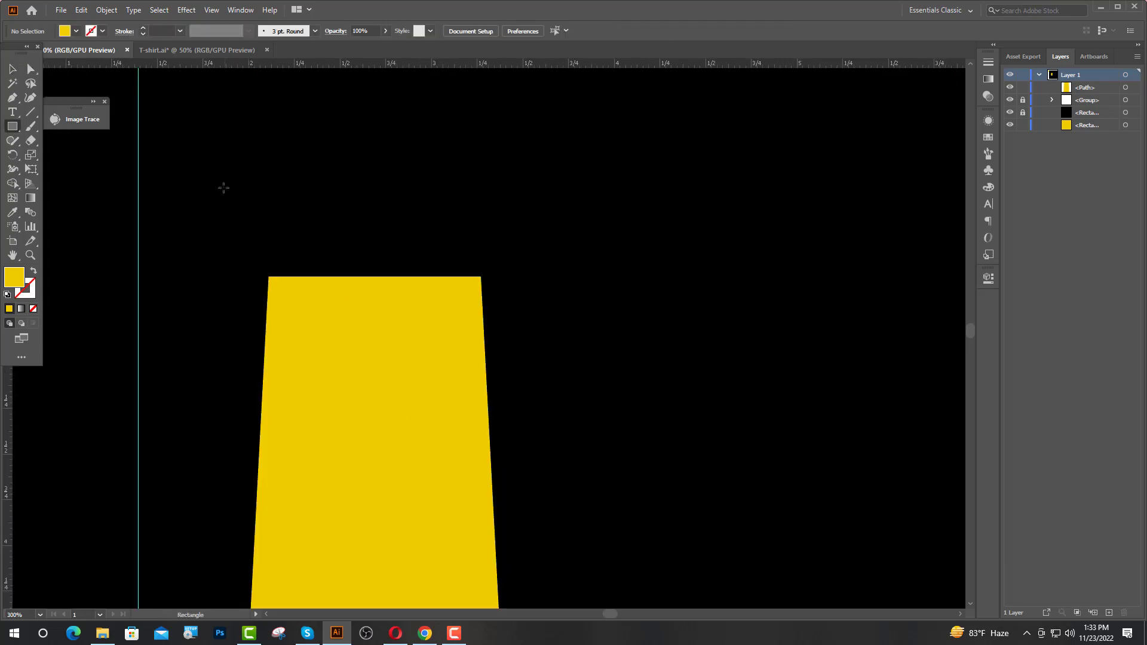
left_click_drag(214, 185, 477, 276)
left_click(13, 74)
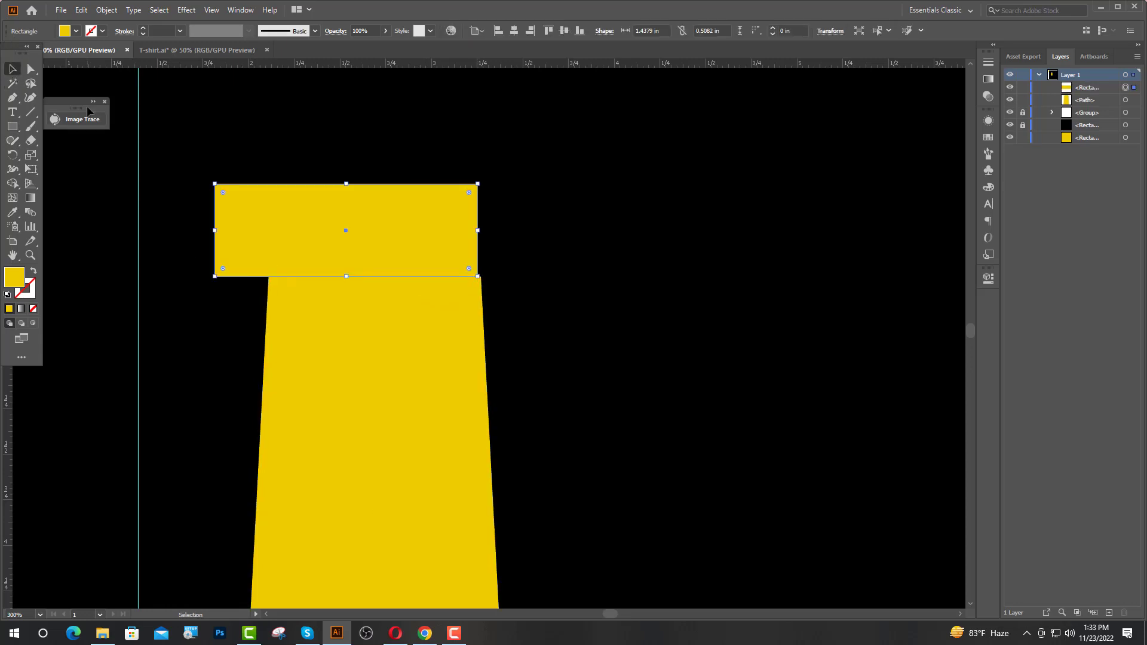
left_click_drag(347, 184, 347, 171)
left_click_drag(342, 232, 360, 230)
Move the new rectangle's two bottom corner points inward to meet the forearm's top corners.
scroll(341, 255, "up", 3)
left_click(32, 71)
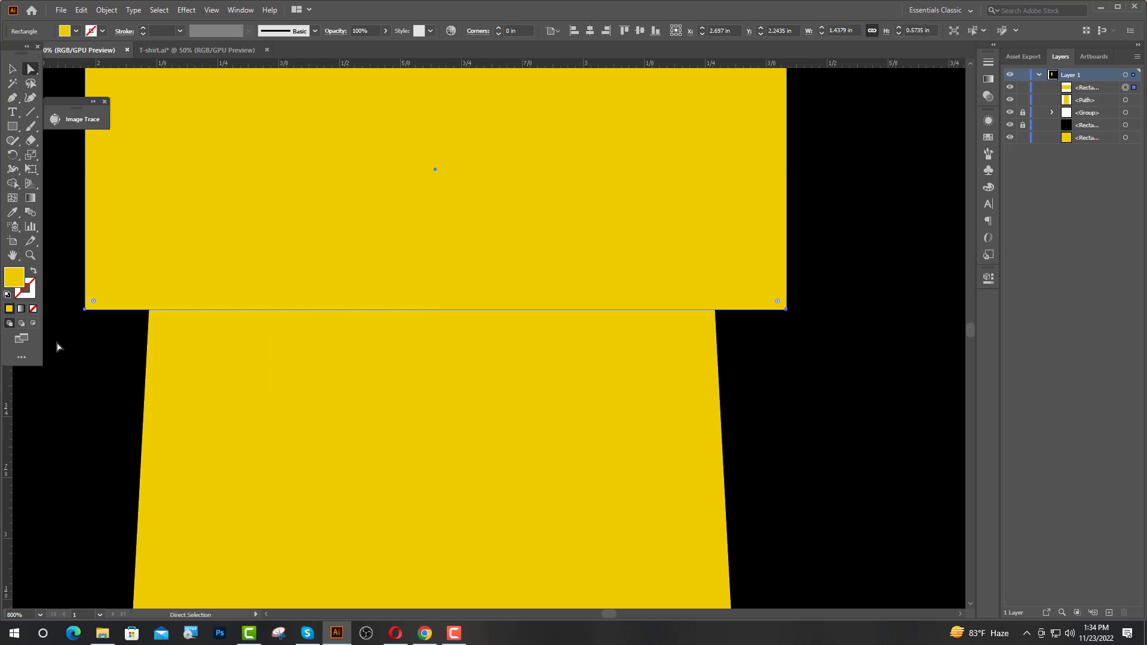
left_click_drag(85, 310, 149, 313)
left_click_drag(785, 312, 716, 311)
key("ctrl+minus")
left_click(276, 319, "ctrl")
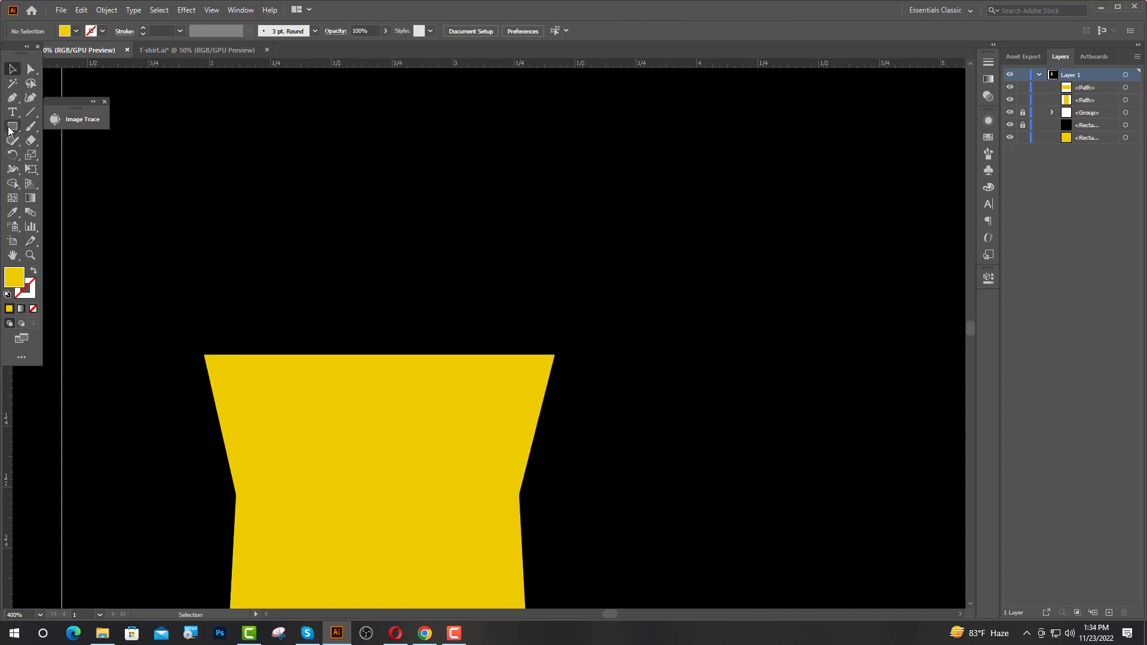
Draw a yellow rectangle about 0.54 in high for the palm, resting on the flared shape and matching its top edge's full width.
mouse_move(188, 219)
left_mouse_down()
mouse_move(274, 328)
mouse_move(512, 350)
left_mouse_up()
left_click(14, 71)
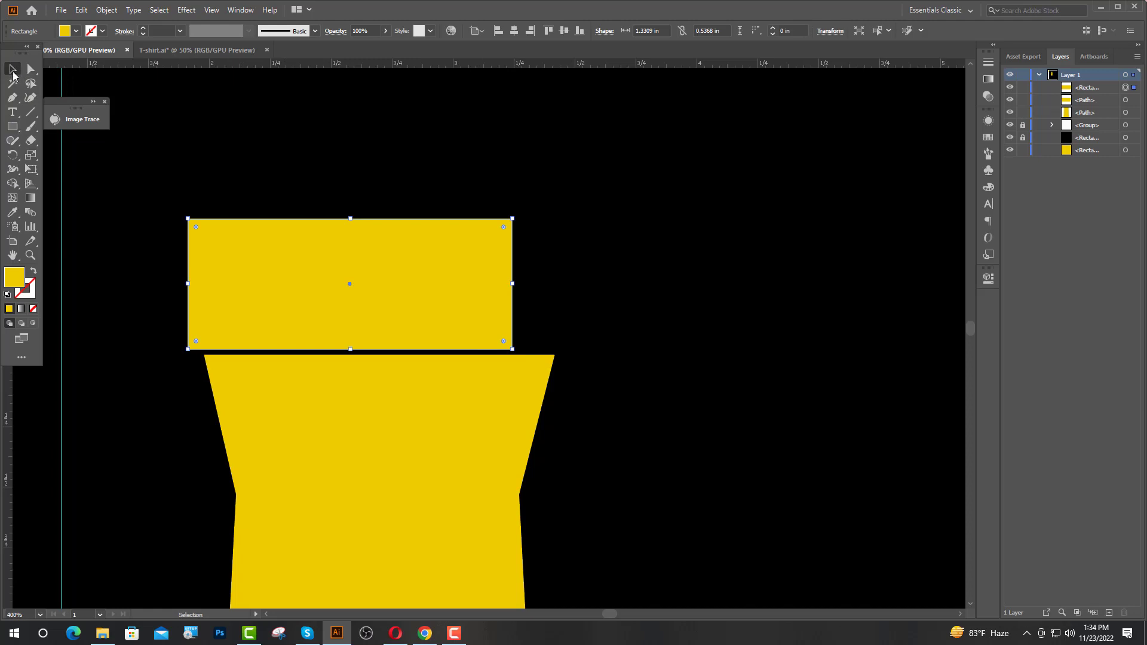
left_click_drag(314, 281, 331, 286)
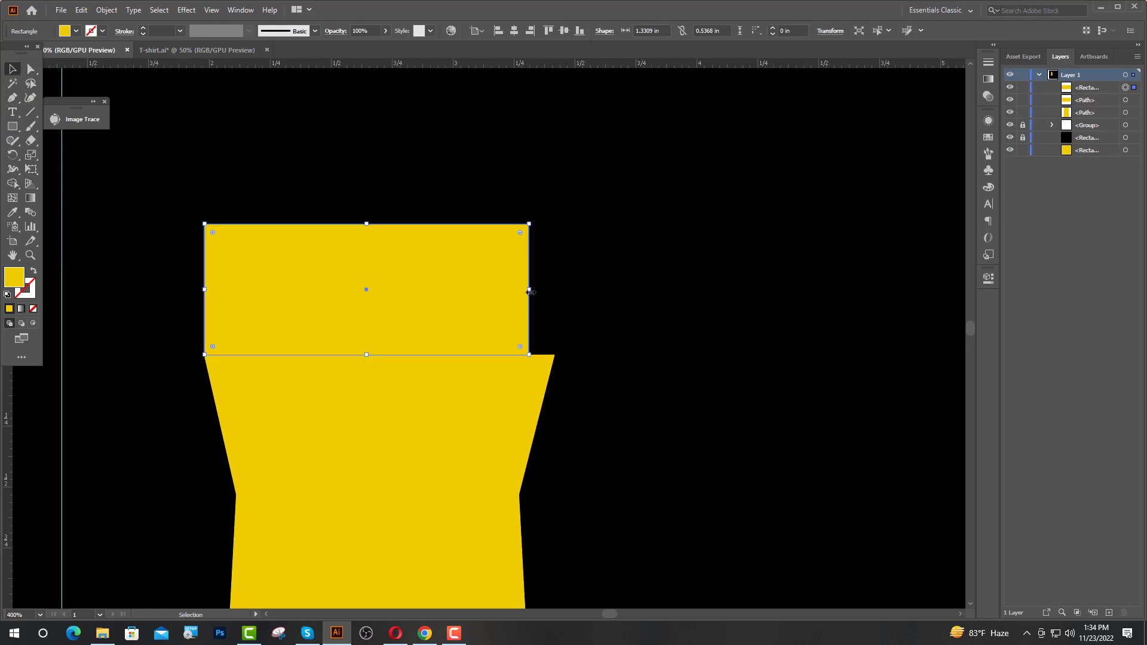
left_click_drag(529, 291, 555, 291)
key("ctrl+shift+a")
Draw a small upright rectangle about 0.28 in by 0.51 in above the palm's top-left corner and fully round its corners.
key("ctrl+minus")
key("ctrl+minus")
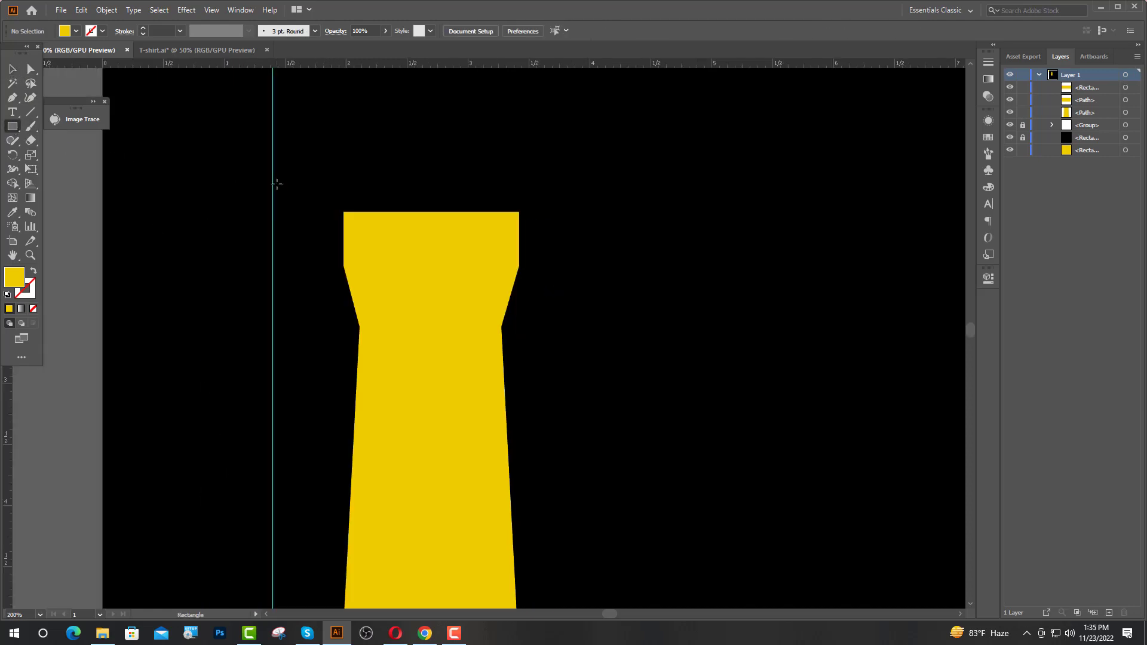
left_click_drag(314, 154, 350, 217)
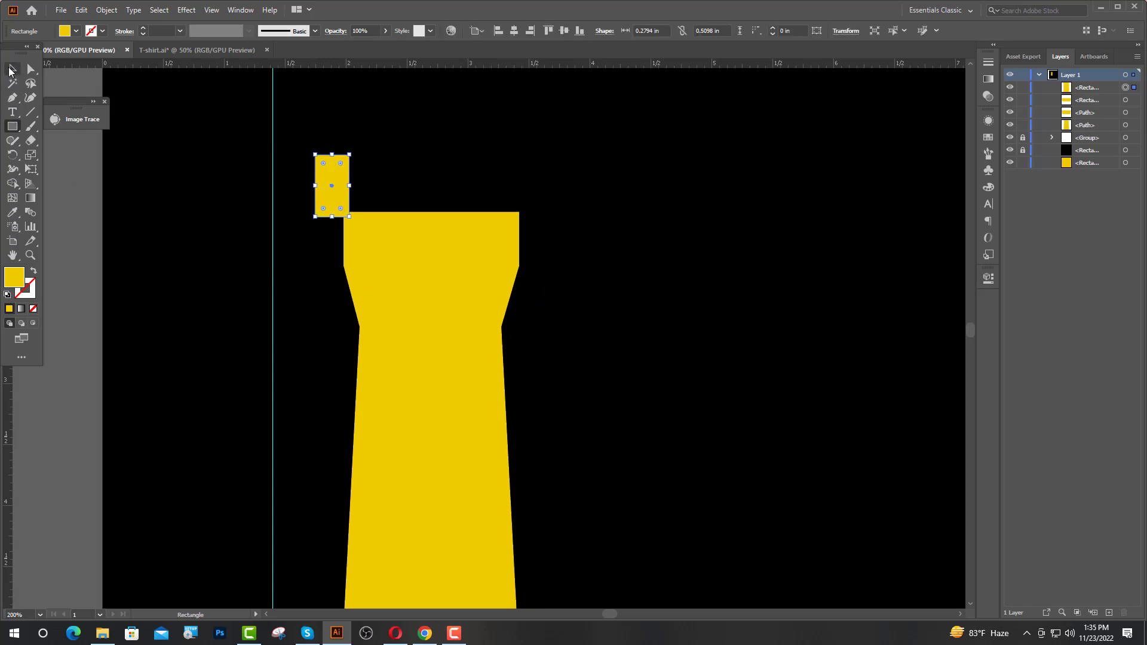
left_click(11, 70)
left_click_drag(323, 163, 355, 188)
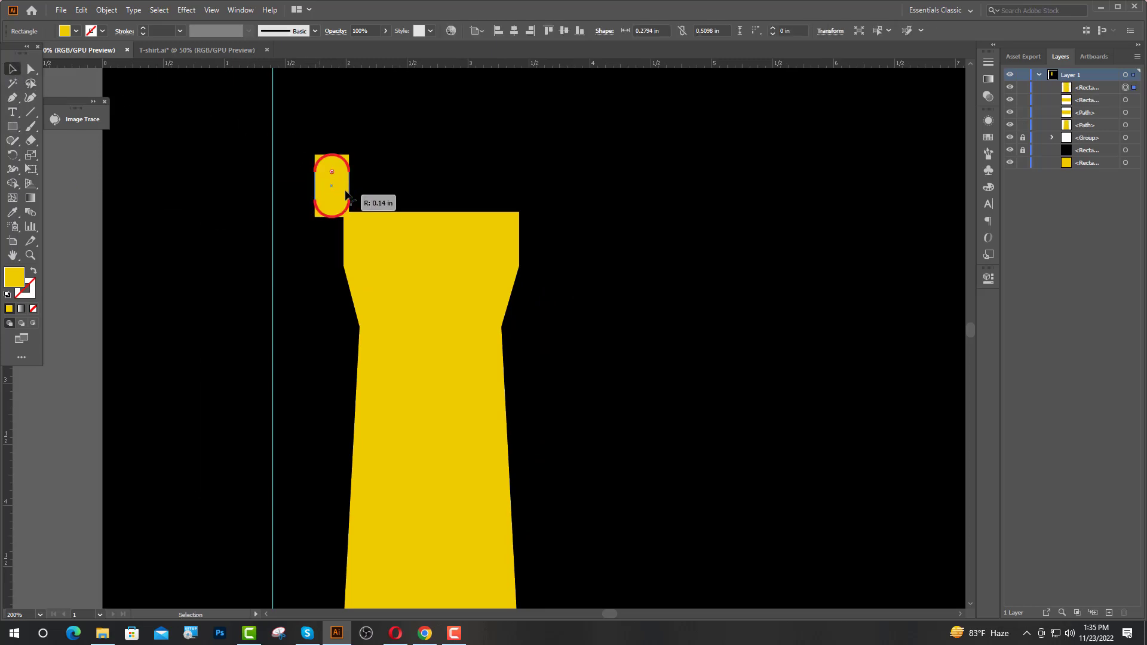
left_click(384, 146)
Place the rounded finger over the palm's top-left corner, flush with its left edge, and set its height to about 0.47 in.
scroll(335, 190, "up", 3)
left_click(330, 118)
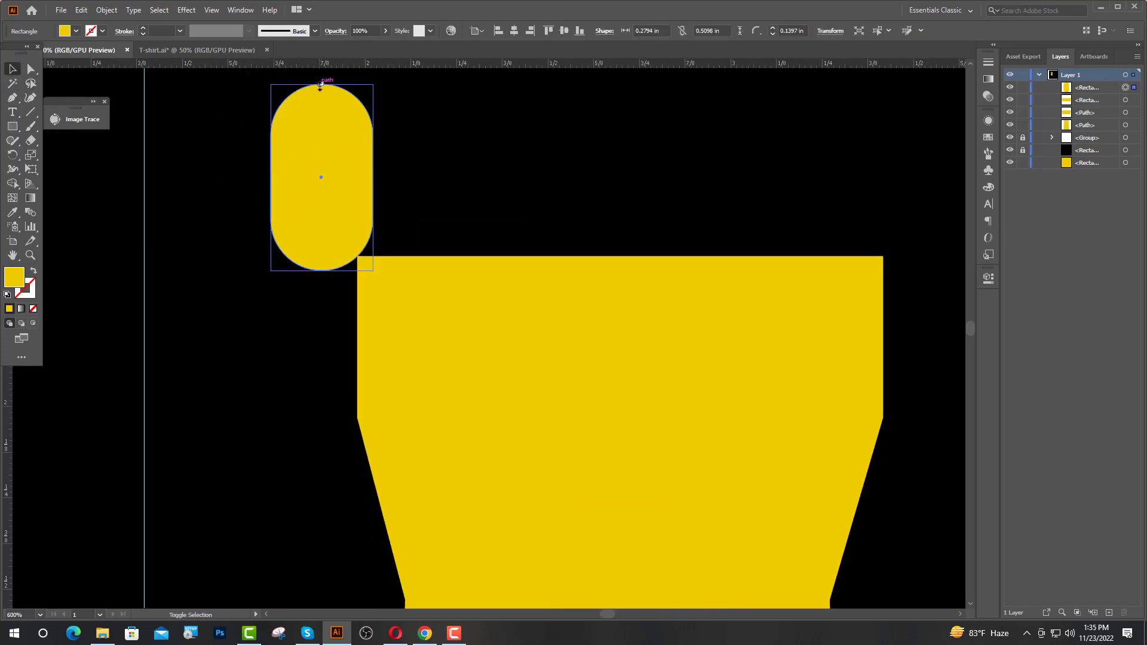
left_click_drag(320, 86, 320, 96)
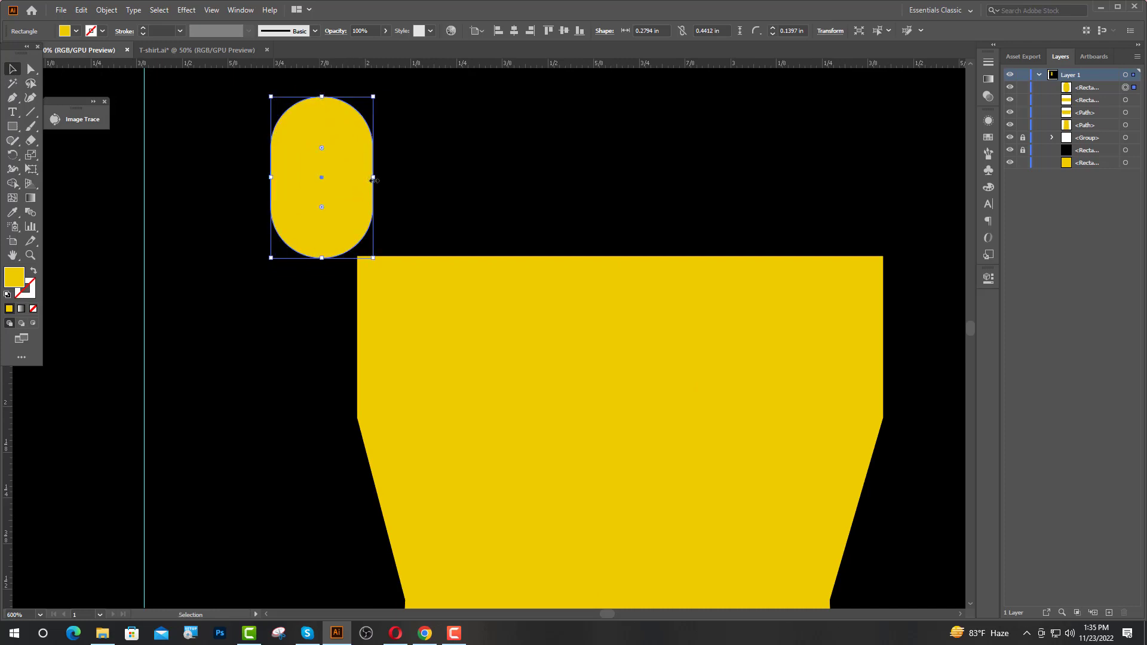
left_click_drag(334, 213, 421, 286)
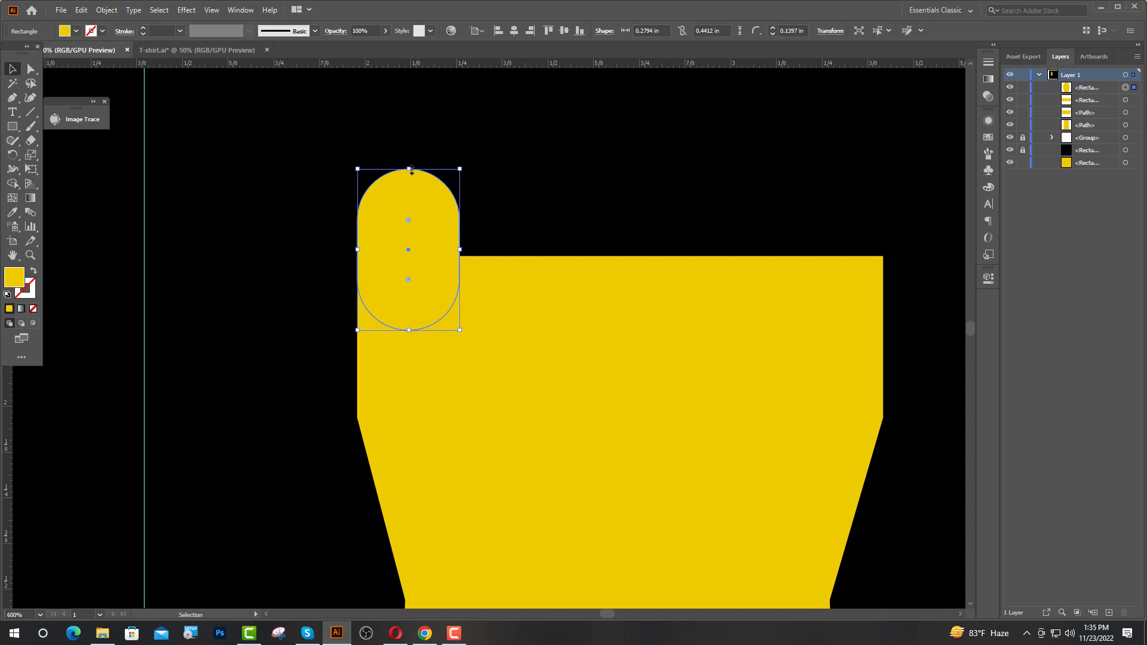
left_click_drag(412, 170, 412, 160)
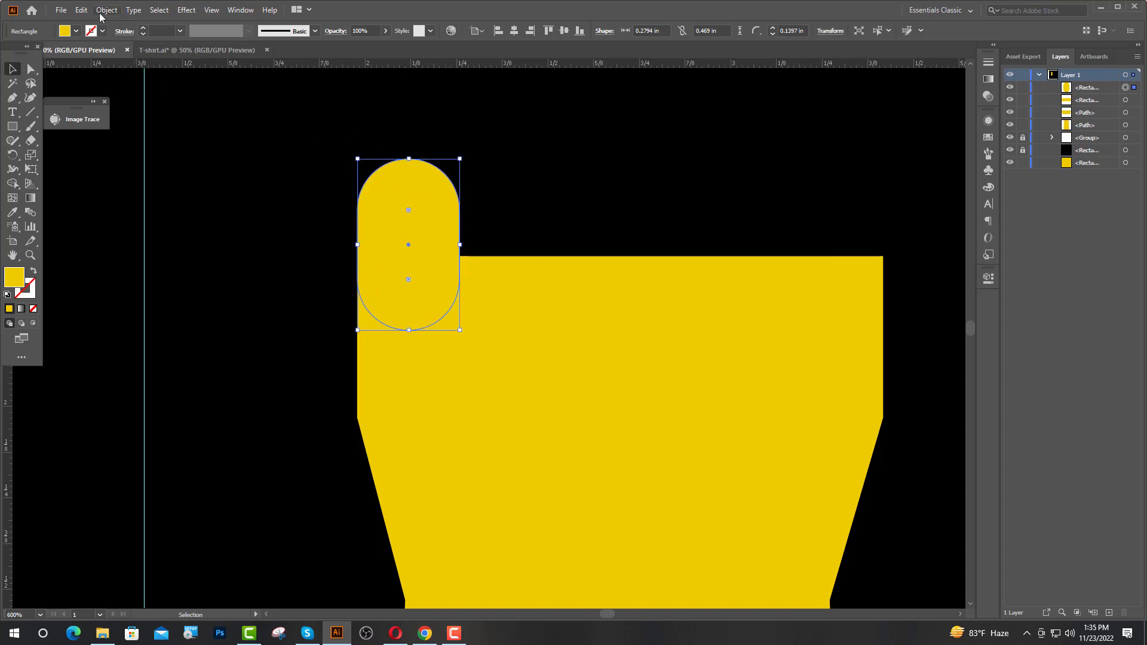
Create an outward offset path around the finger, about 0.32 in by 0.51 in, and fill it with the background's black.
left_click(102, 12)
mouse_move(235, 295)
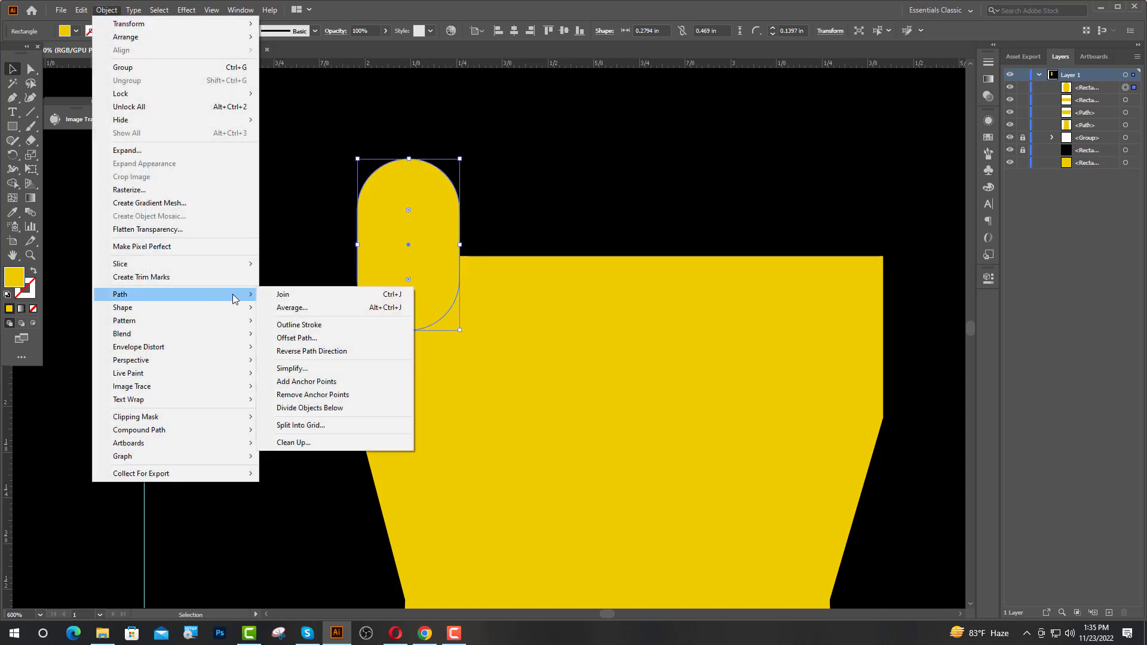
left_click(297, 338)
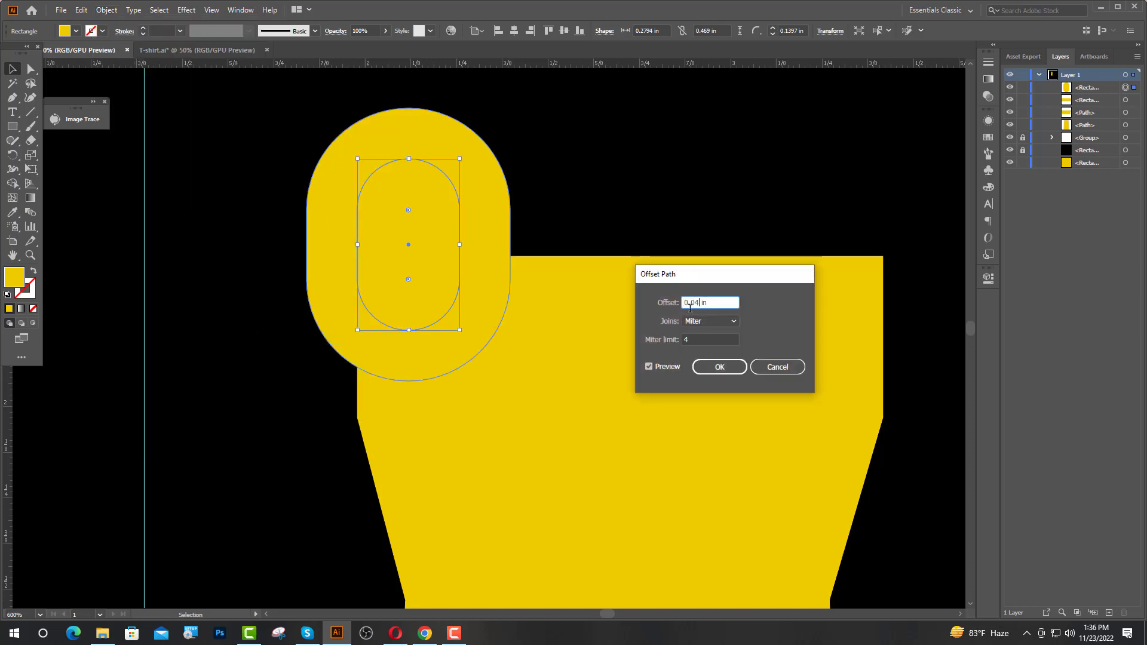
key("Tab")
left_click(697, 302)
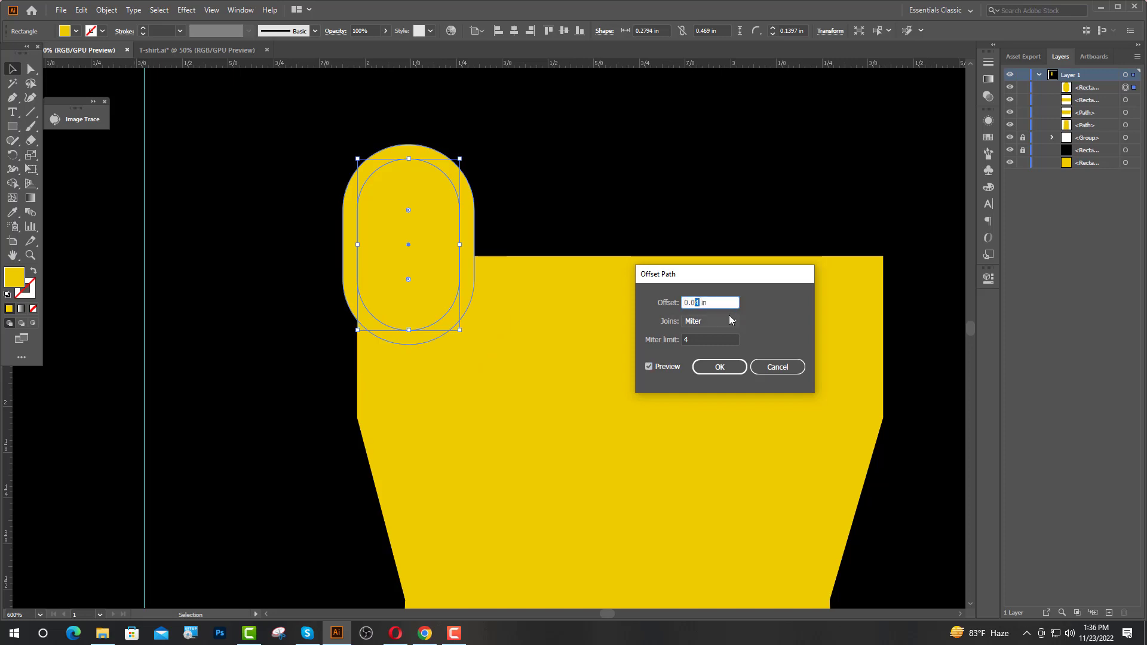
left_click(648, 367)
left_click(649, 366)
left_click(719, 367)
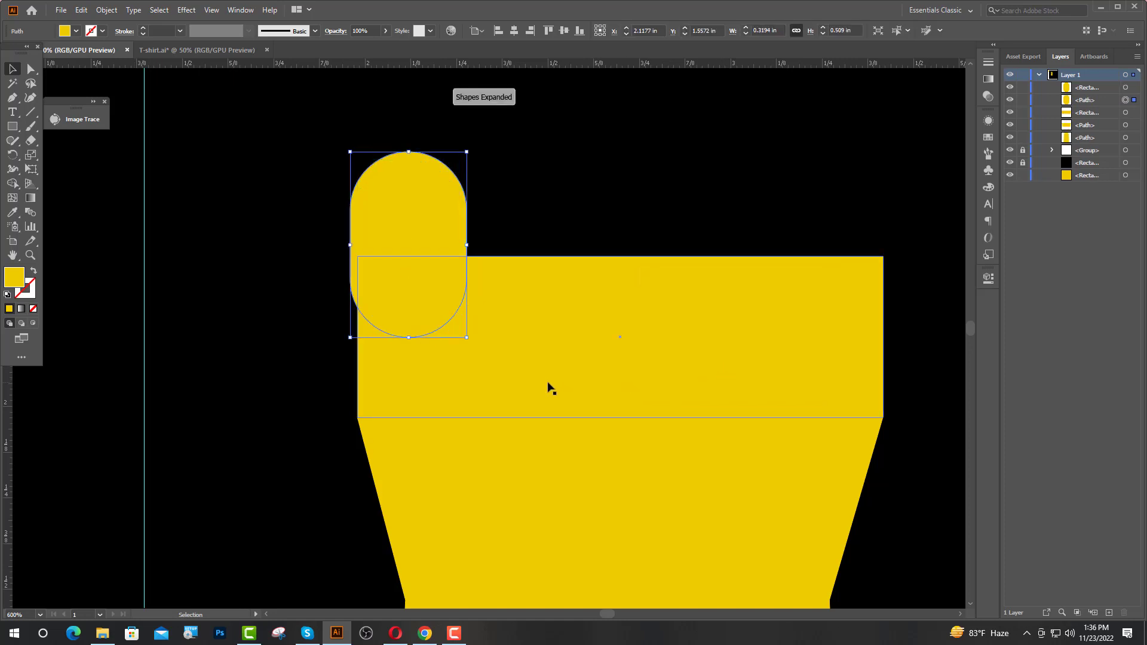
left_click(12, 212)
left_click(192, 217)
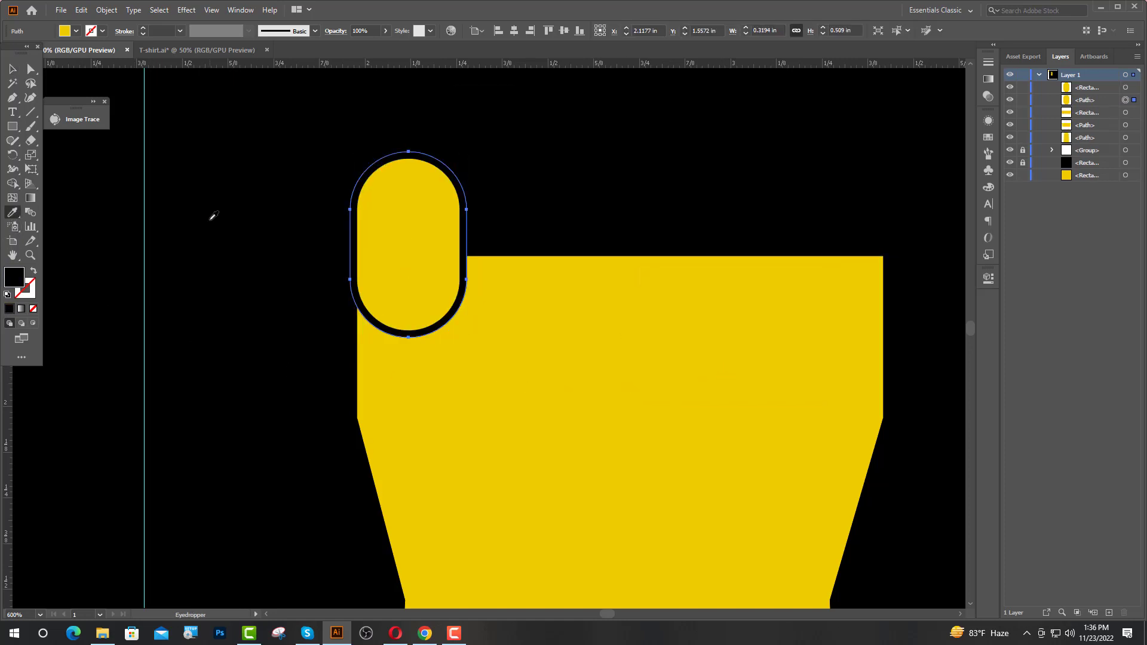
Duplicate the finger with its black outline directly to the right and stretch the copy slightly taller.
key("v")
left_click(412, 224, "shift")
left_click_drag(410, 236, 531, 250)
left_click_drag(525, 152, 525, 137)
left_click(596, 220)
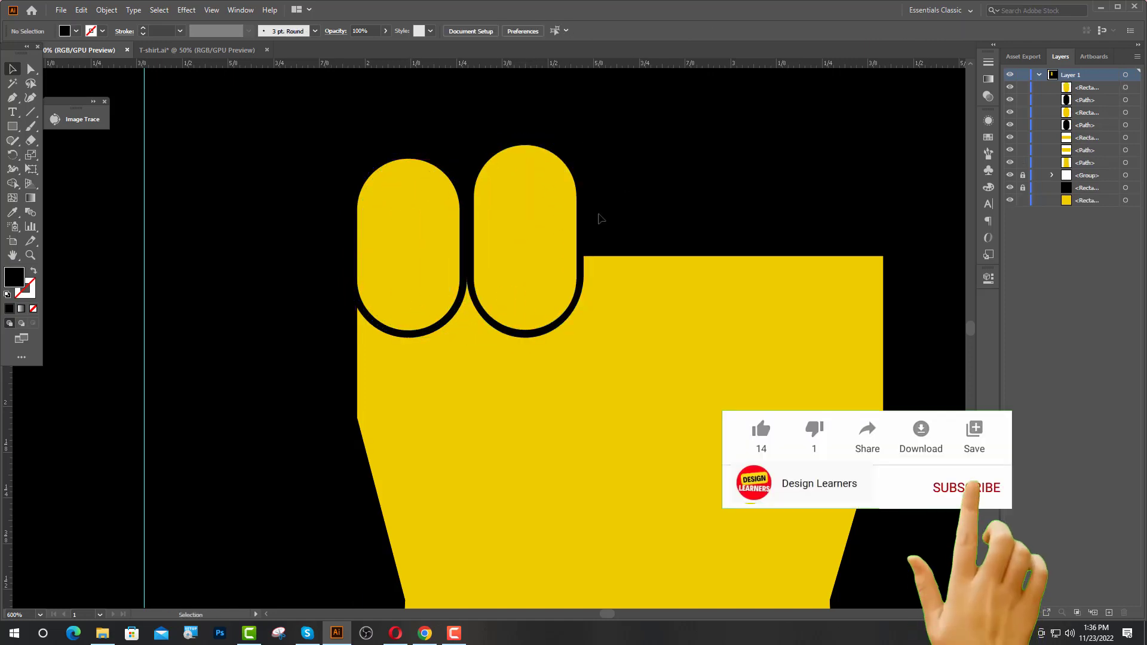
Add a third and fourth outlined finger by duplication, making the third slightly taller and the fourth shorter.
left_click(528, 194)
left_click_drag(527, 195, 644, 194)
left_click_drag(643, 137, 642, 127)
left_click_drag(648, 216, 765, 217)
left_click_drag(759, 137, 760, 156)
left_click(755, 112)
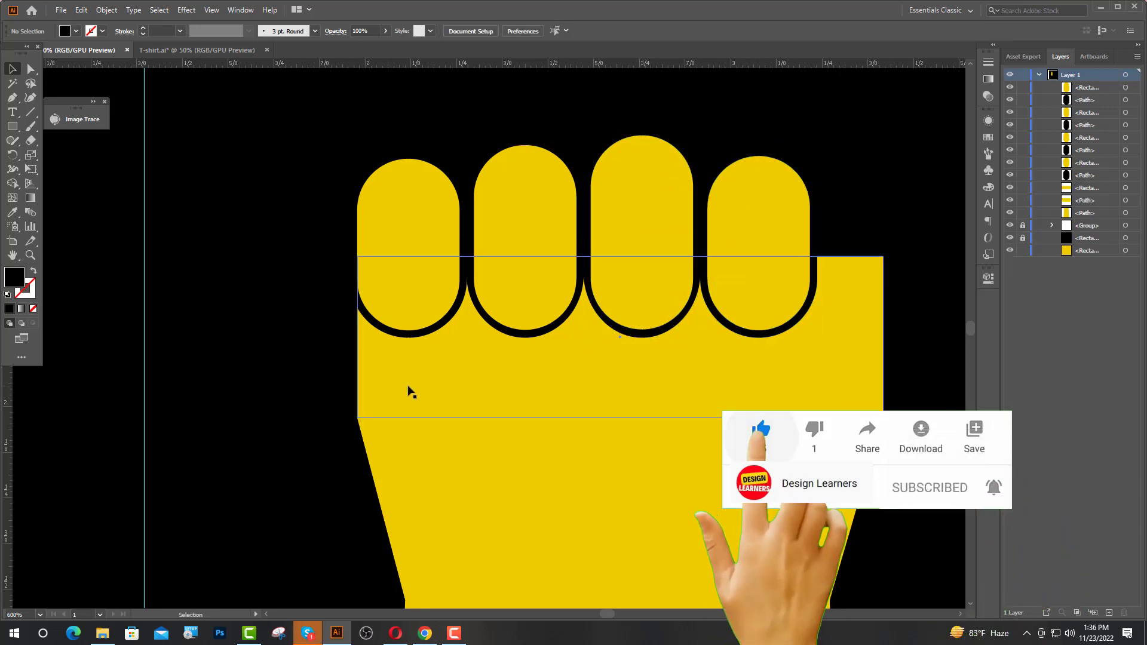
Draw a horizontal black rectangle with rounded corners across the fourth finger and the palm's top-right corner for the thumb.
key("ctrl+minus")
key("m")
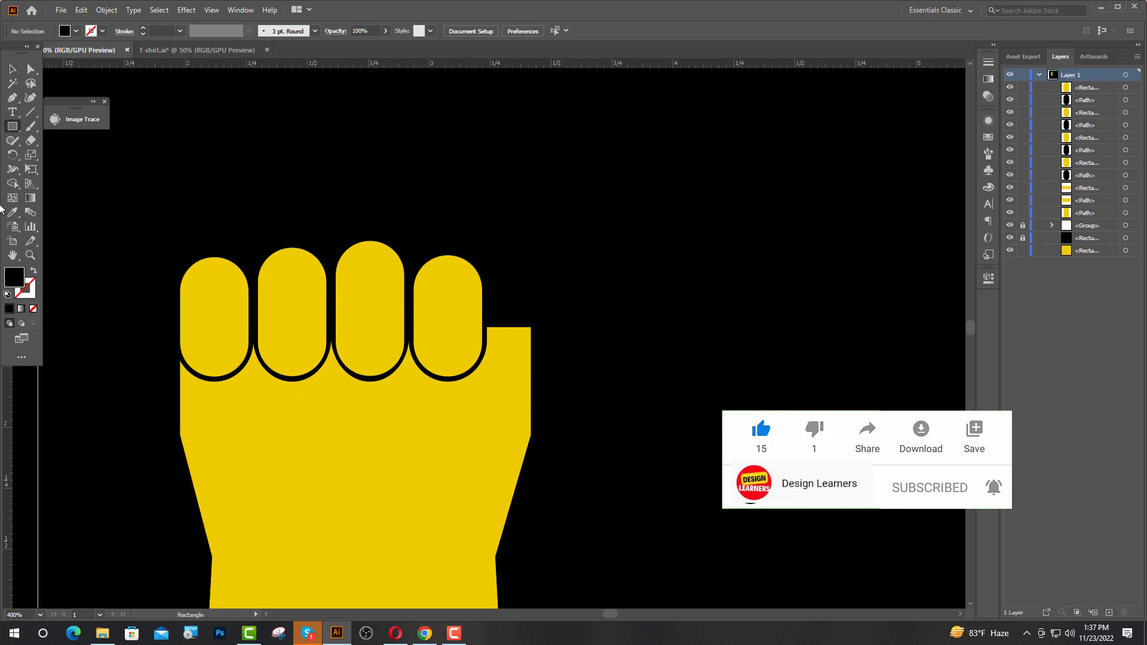
mouse_move(429, 294)
left_mouse_down()
mouse_move(529, 347)
mouse_move(520, 378)
mouse_move(627, 346)
left_mouse_up()
key("v")
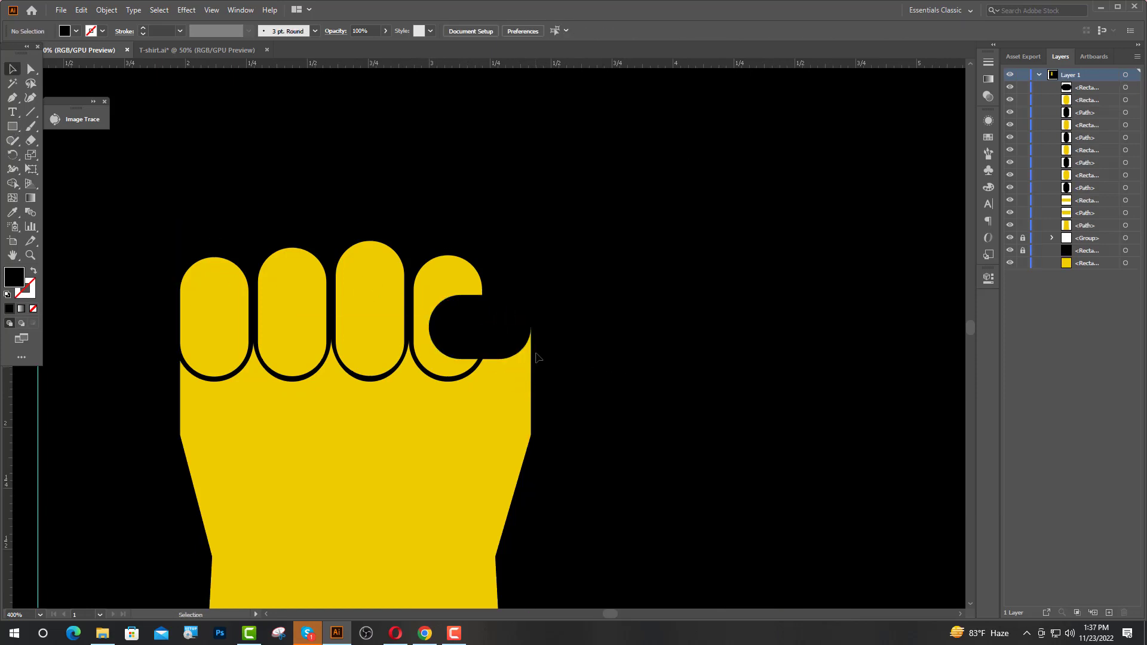
Fit the thumb flush with the palm's right edge at about 0.43 in by 0.24 in and fill it with the fingers' yellow.
key("ctrl+plus")
left_click_drag(497, 340, 525, 337)
left_click_drag(565, 387, 566, 380)
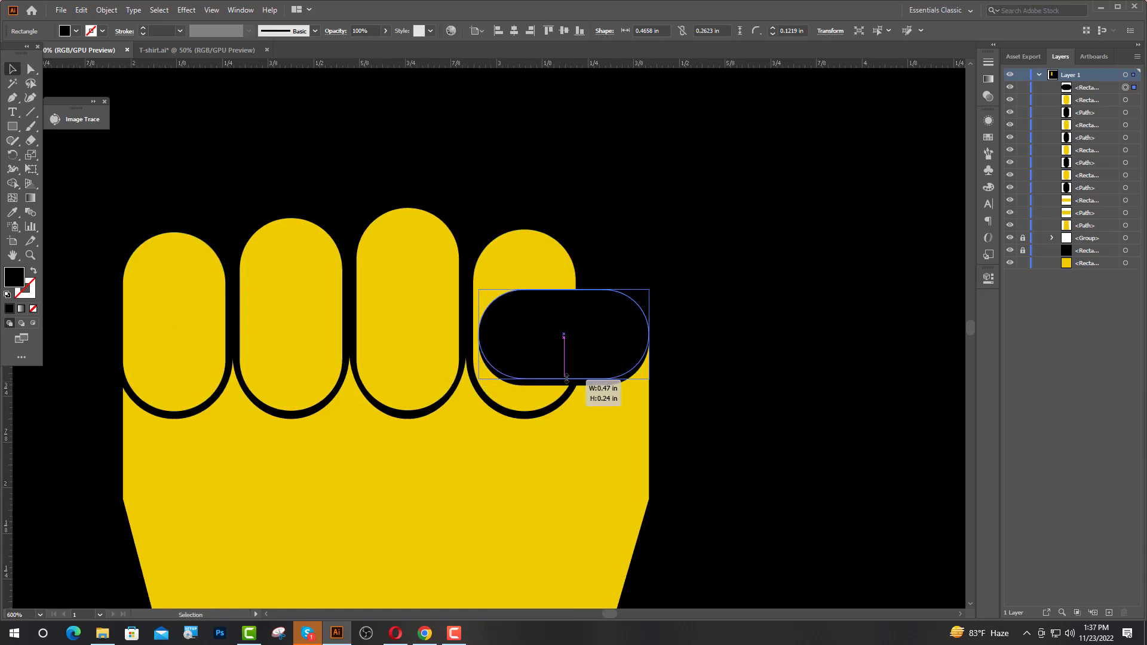
left_click_drag(479, 336, 492, 334)
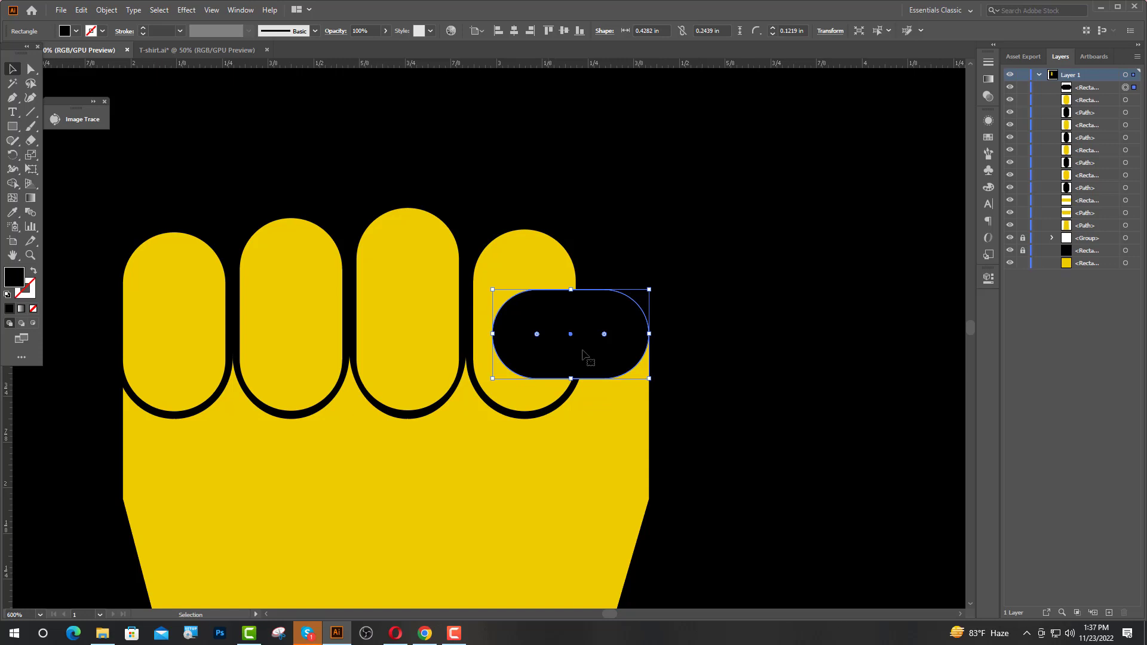
left_click(13, 212)
left_click(158, 308)
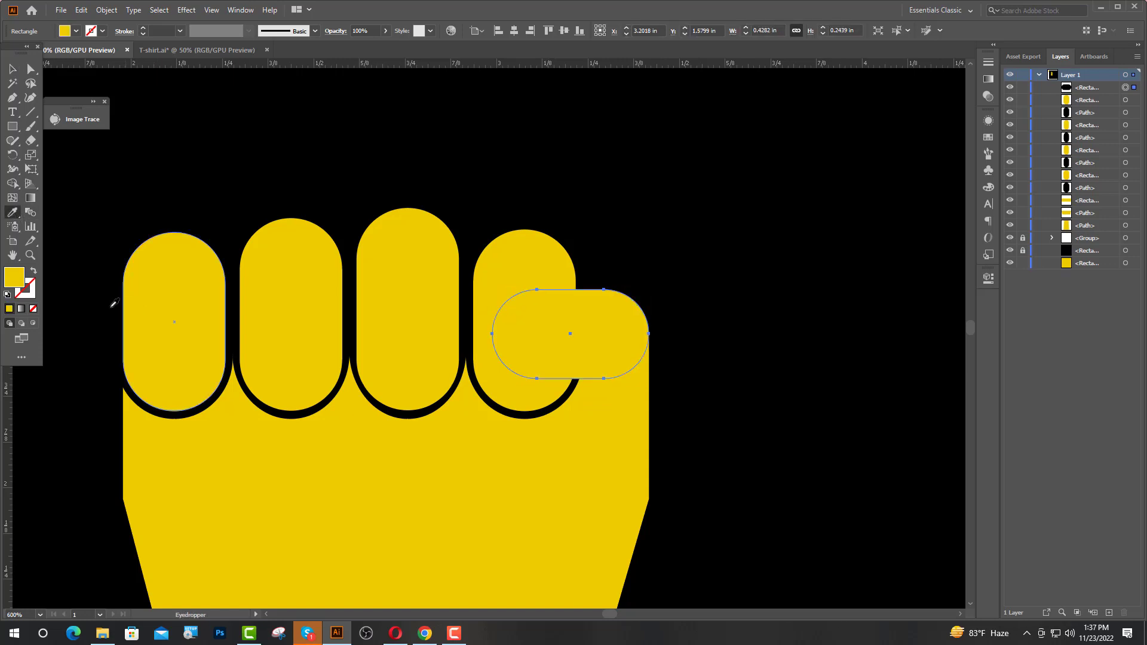
Create an offset path around the thumb and colour it with the black of the finger outlines.
left_click(107, 10)
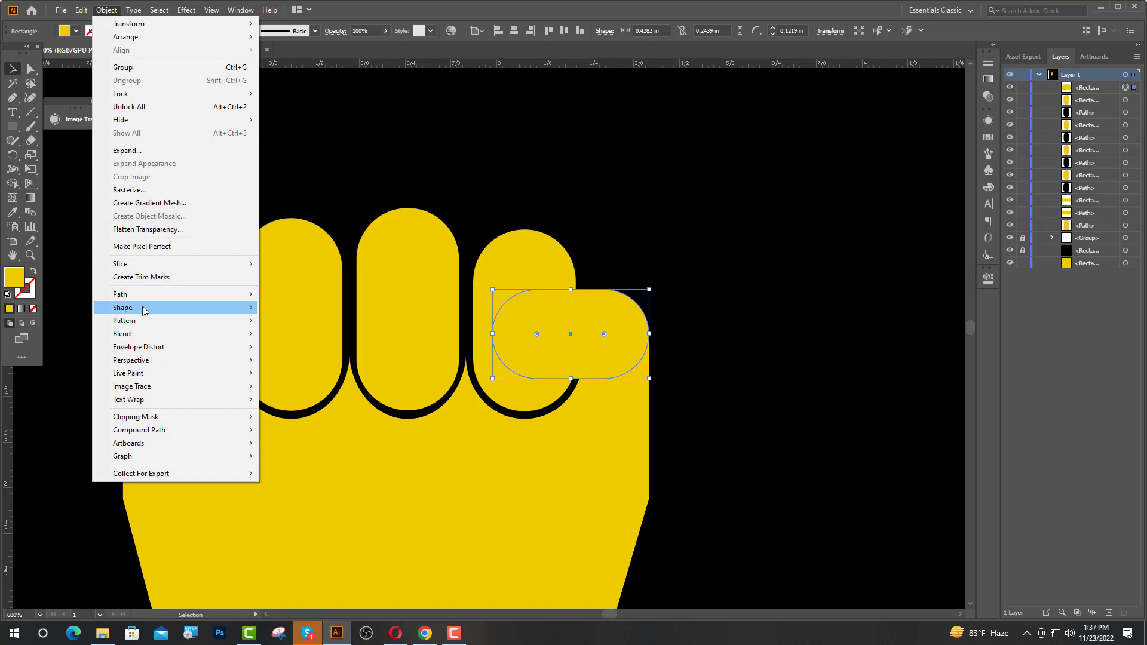
mouse_move(134, 316)
mouse_move(153, 295)
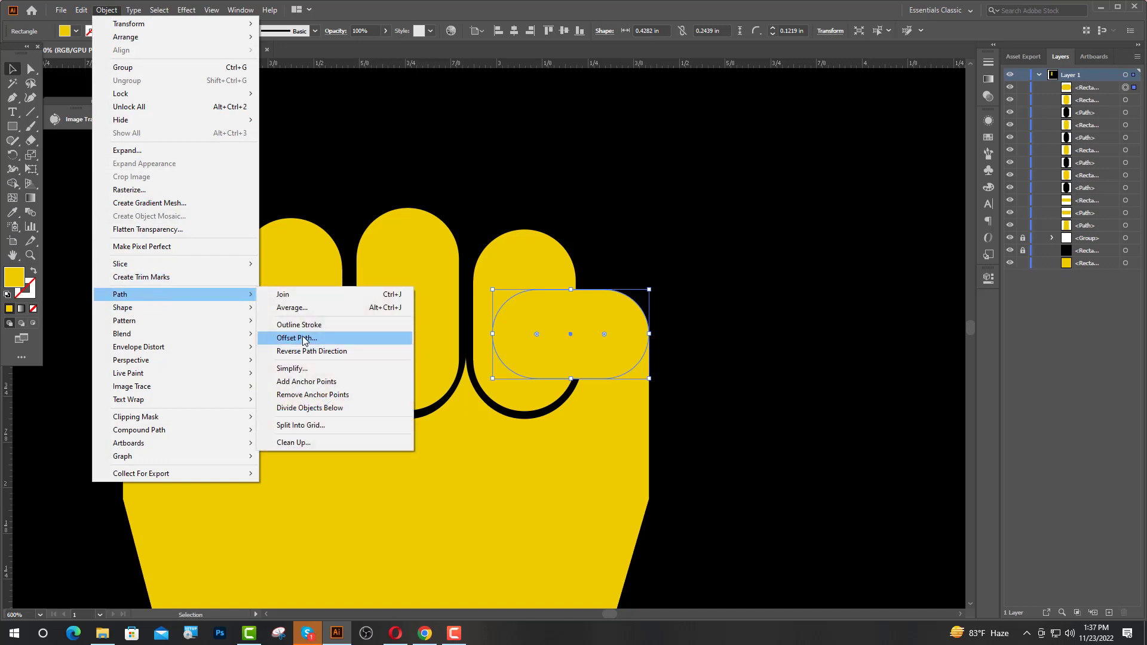
left_click(286, 334)
left_click(711, 369)
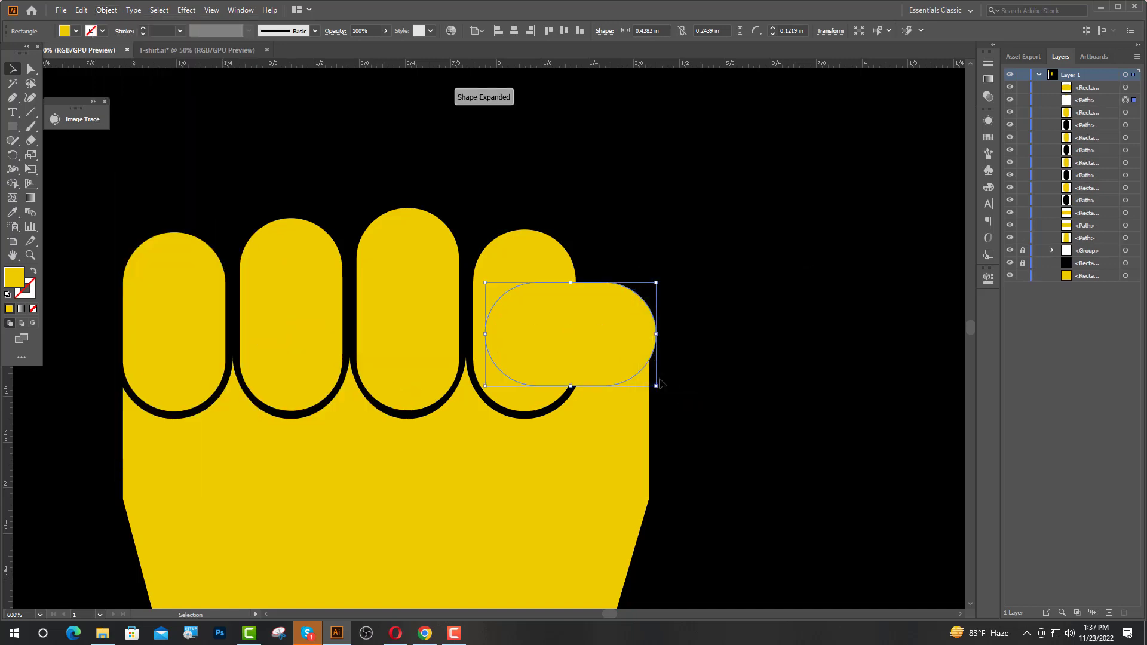
key("i")
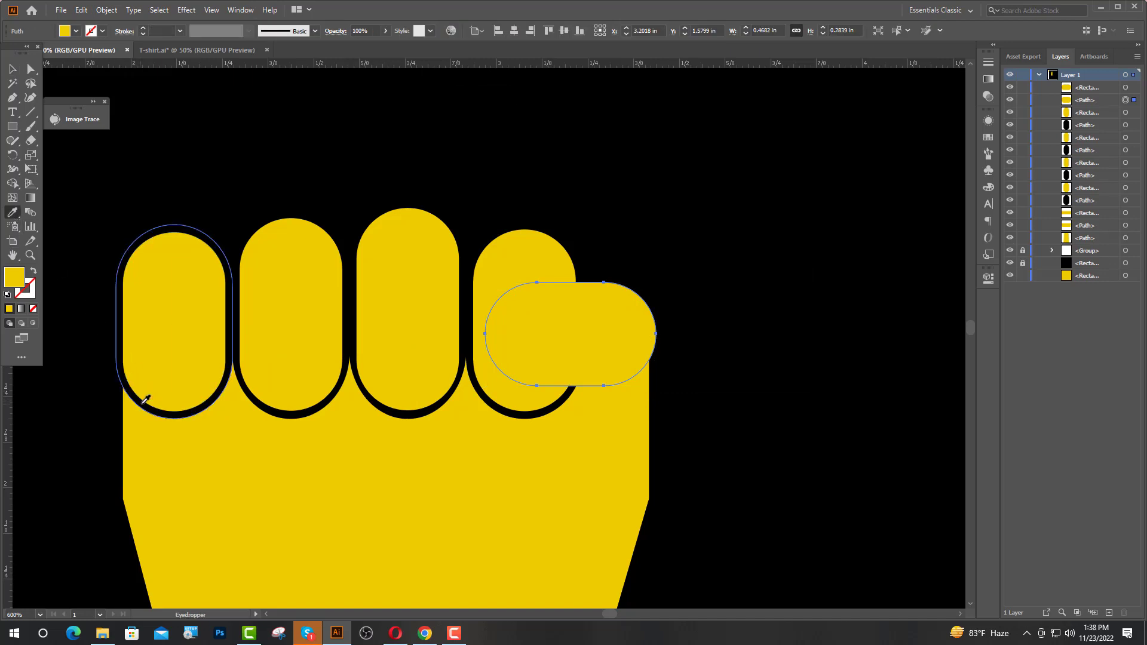
left_click(143, 404)
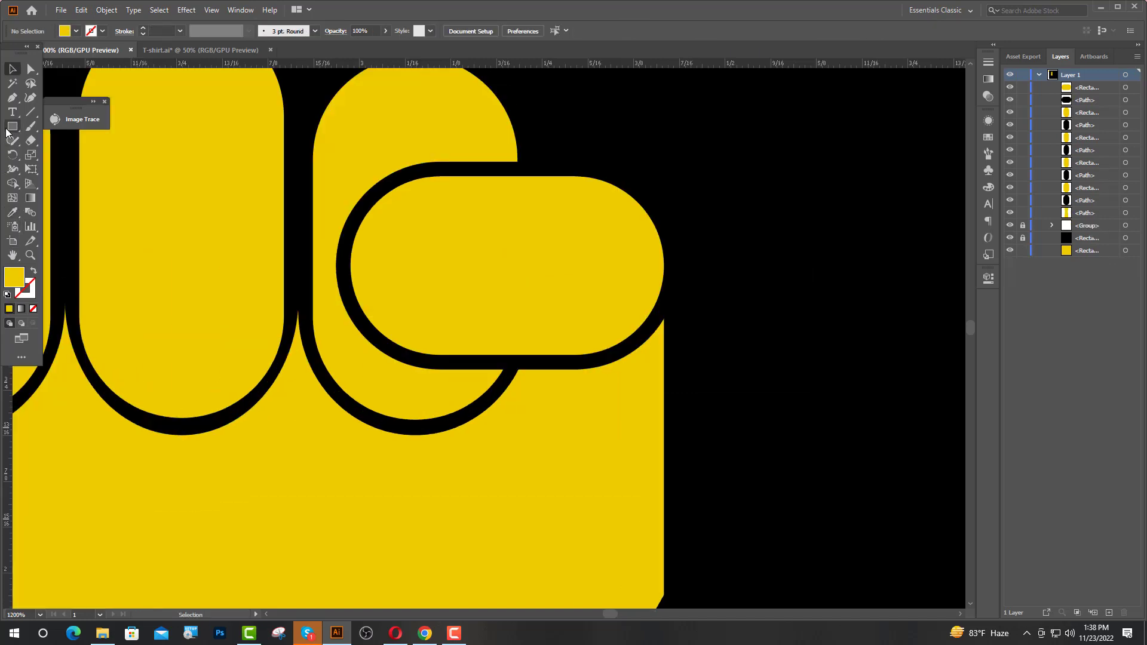
Draw a yellow rectangle of about 0.26 in by 0.32 in over the thumb's right part and tilt it slightly.
left_click(10, 127)
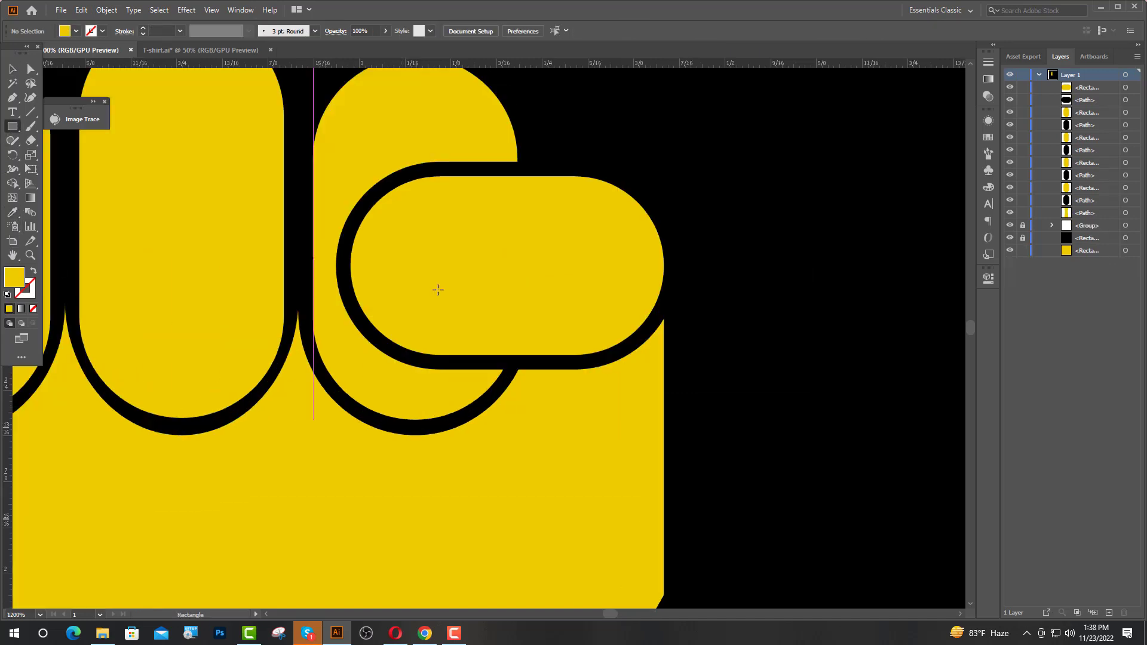
left_click_drag(520, 157, 572, 368)
key("v")
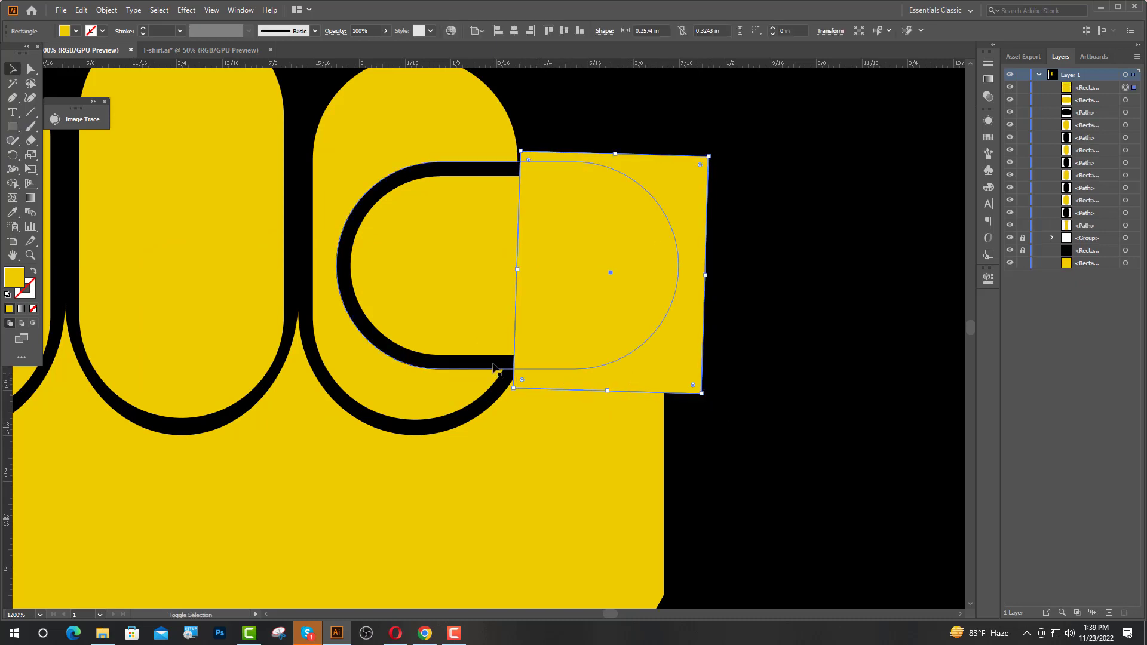
Subtract the tilted rectangle from the thumb's black outline and stack the remaining outline beneath the yellow thumb.
left_click(530, 367, "shift")
left_click(988, 282)
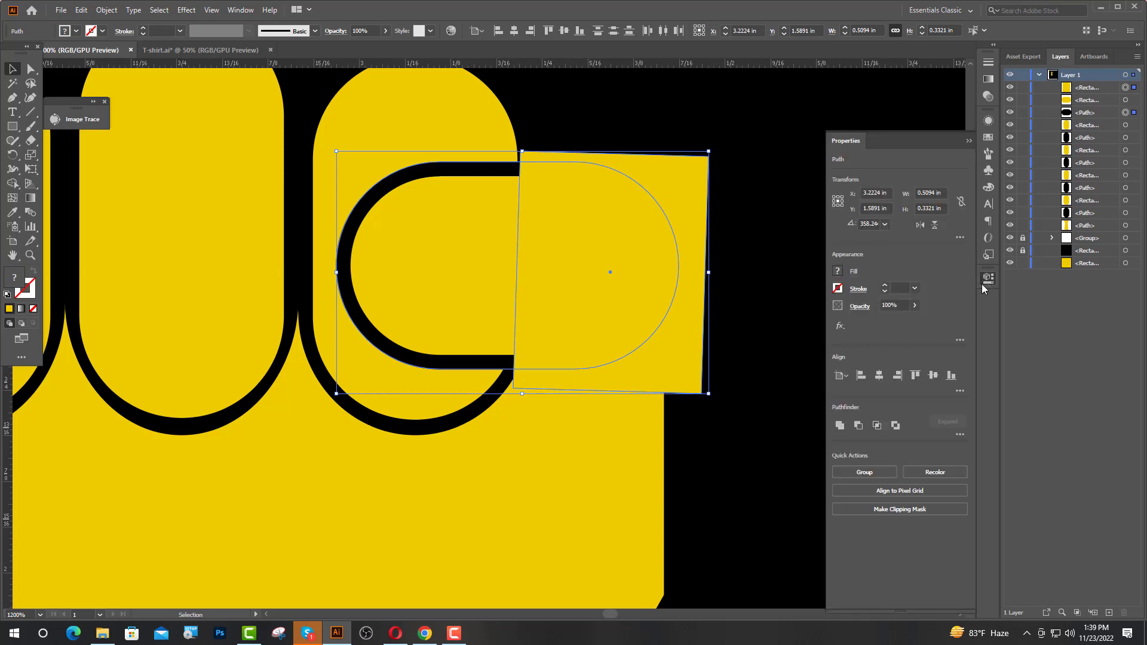
left_click(858, 425)
key("ctrl+shift+a")
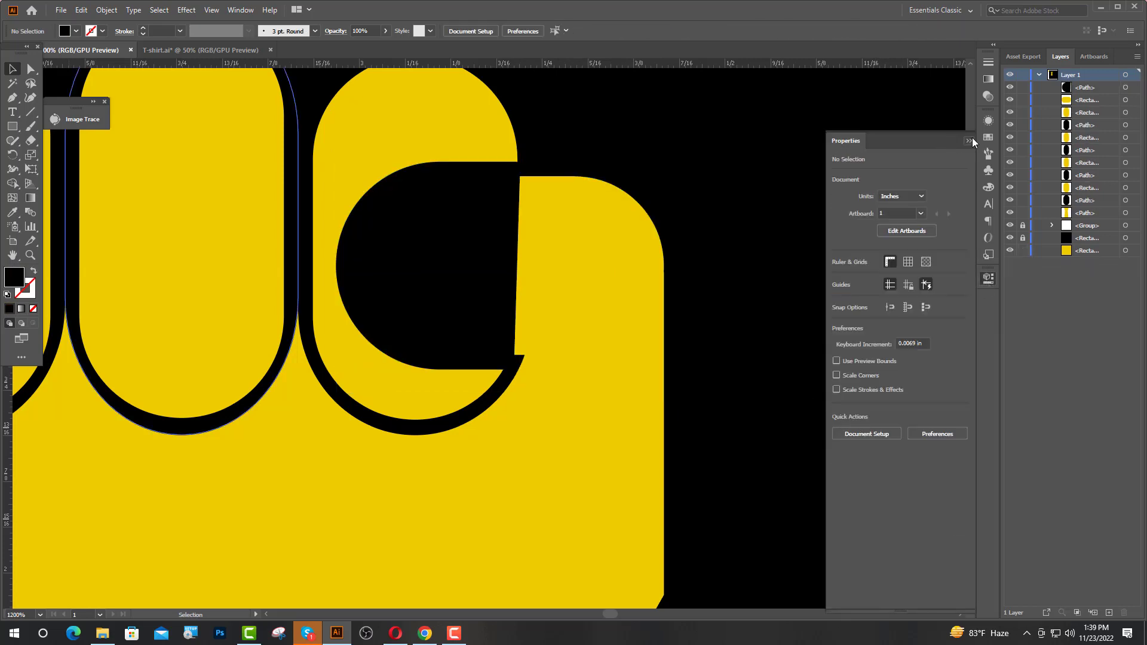
left_click(970, 140)
left_click_drag(1078, 89, 1074, 103)
Select all the fist and arm shapes and move them lower on the artboard.
scroll(320, 225, "down", 6)
left_click_drag(389, 318, 523, 561)
left_click_drag(414, 440, 428, 497)
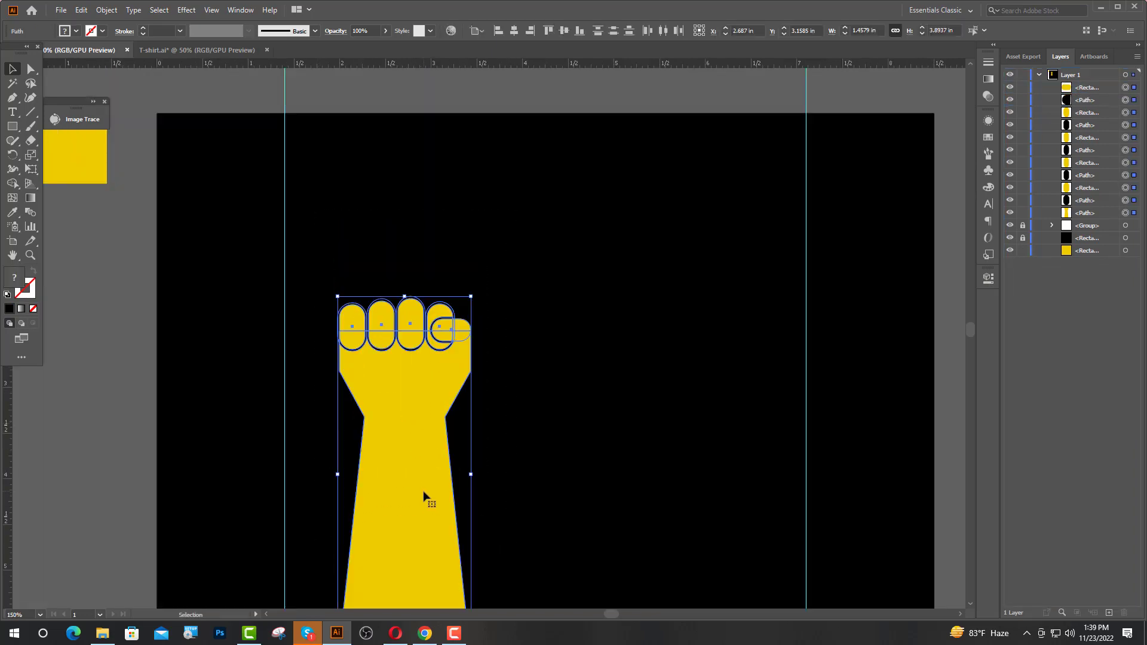
scroll(410, 469, "down", 3)
key("ctrl+equal")
key("ctrl+shift+a")
Draw a thin upright black wedge with the Pen tool, rising from the middle of the arm's bottom edge.
left_click(11, 99)
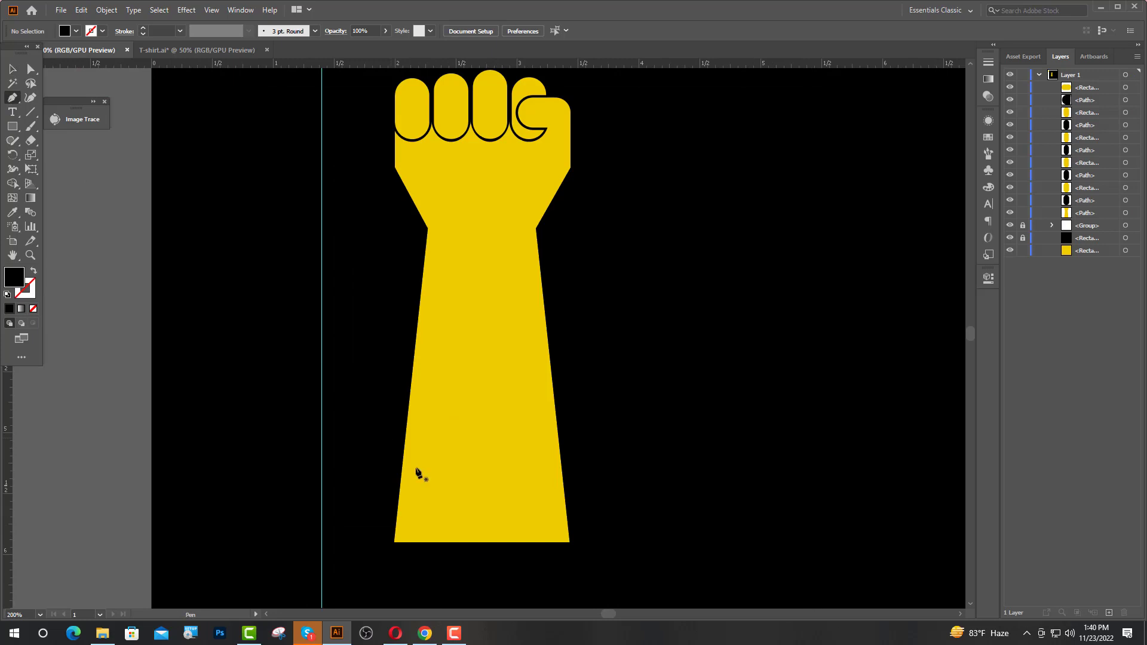
left_click(464, 542)
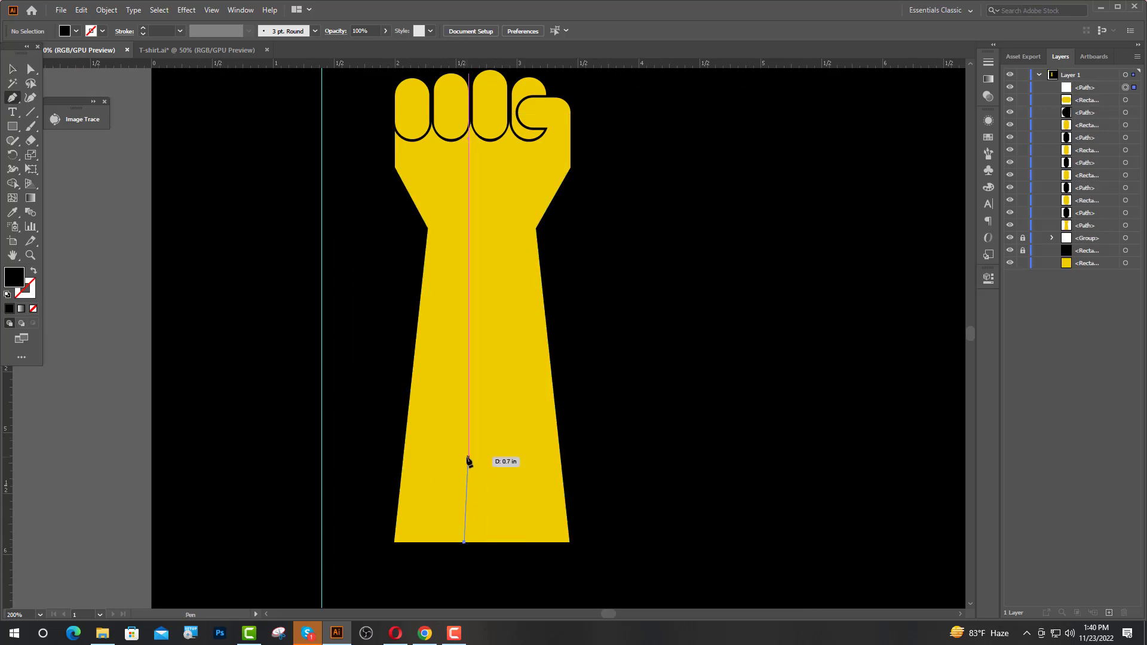
left_click(467, 376)
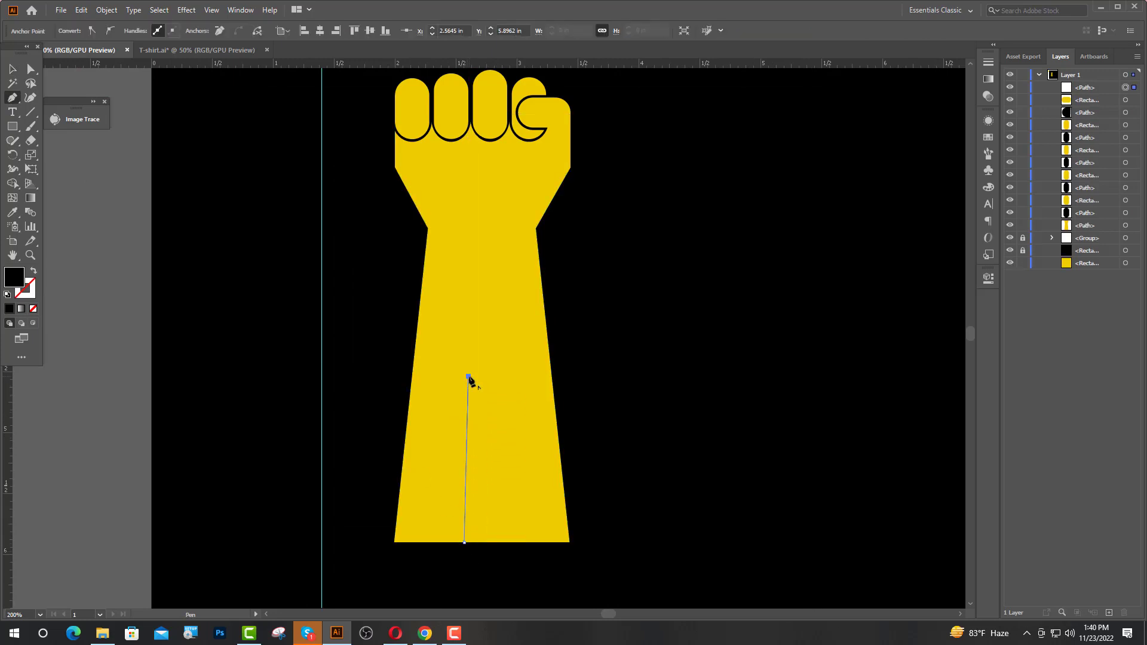
left_click(472, 542)
scroll(472, 542, "up", 2)
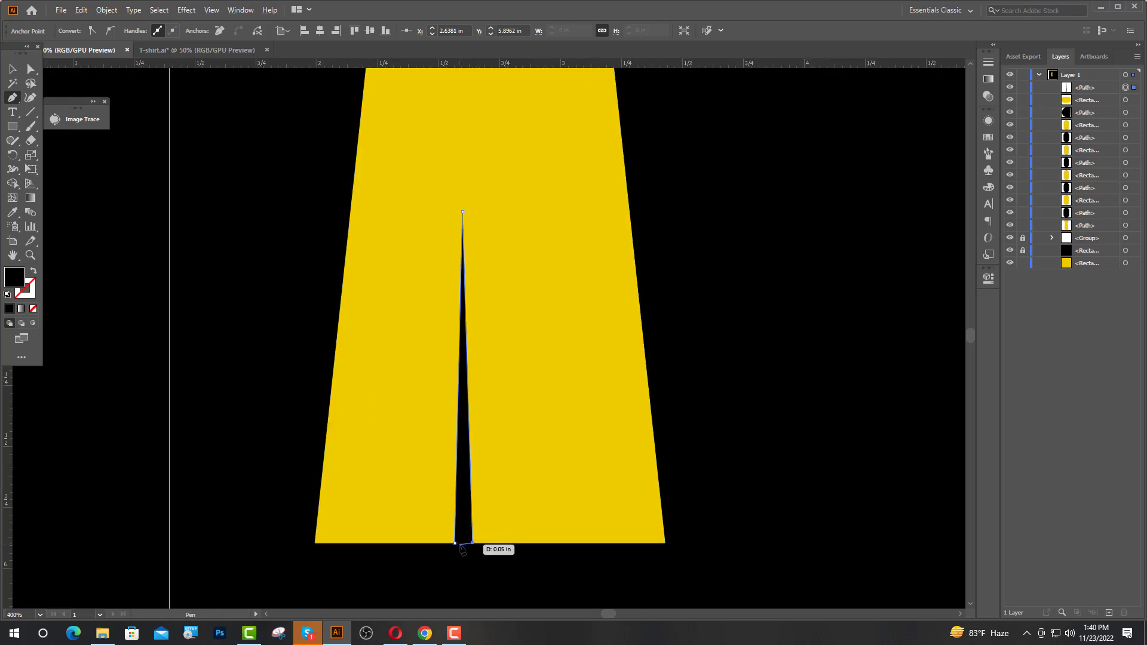
Draw a second, taller black wedge just right of the first, its tip leaning left from the arm's bottom edge.
left_click(509, 542)
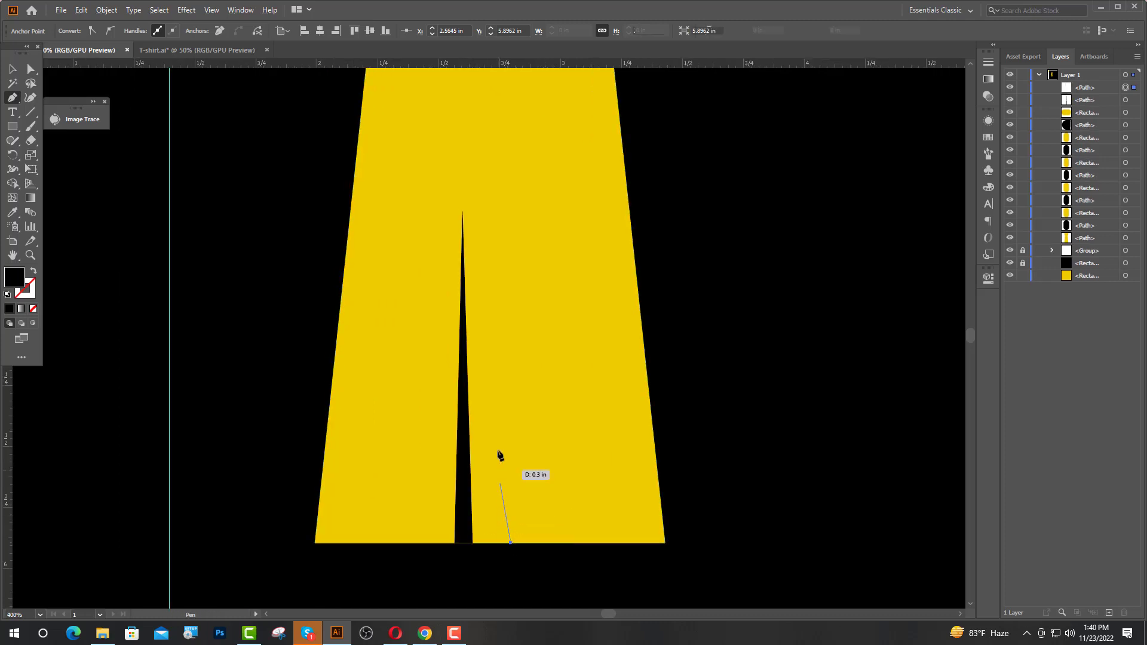
left_click(473, 131)
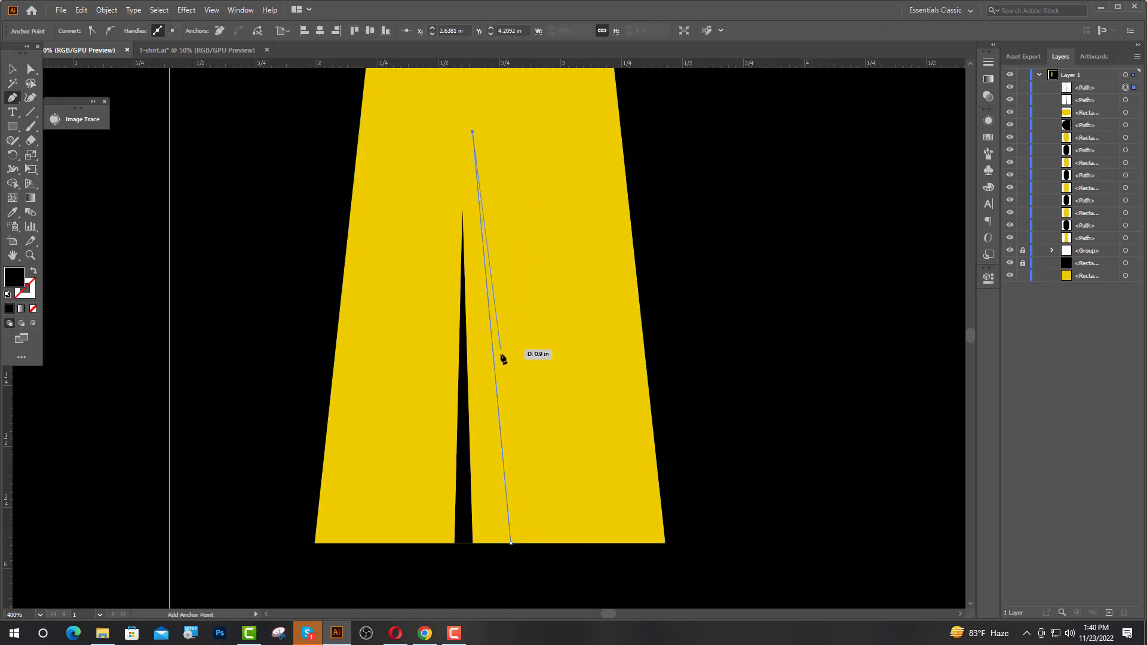
left_click(490, 543)
left_click(511, 543)
Group all the fist, arm and wedge shapes into one object.
key("ctrl+1")
key("v")
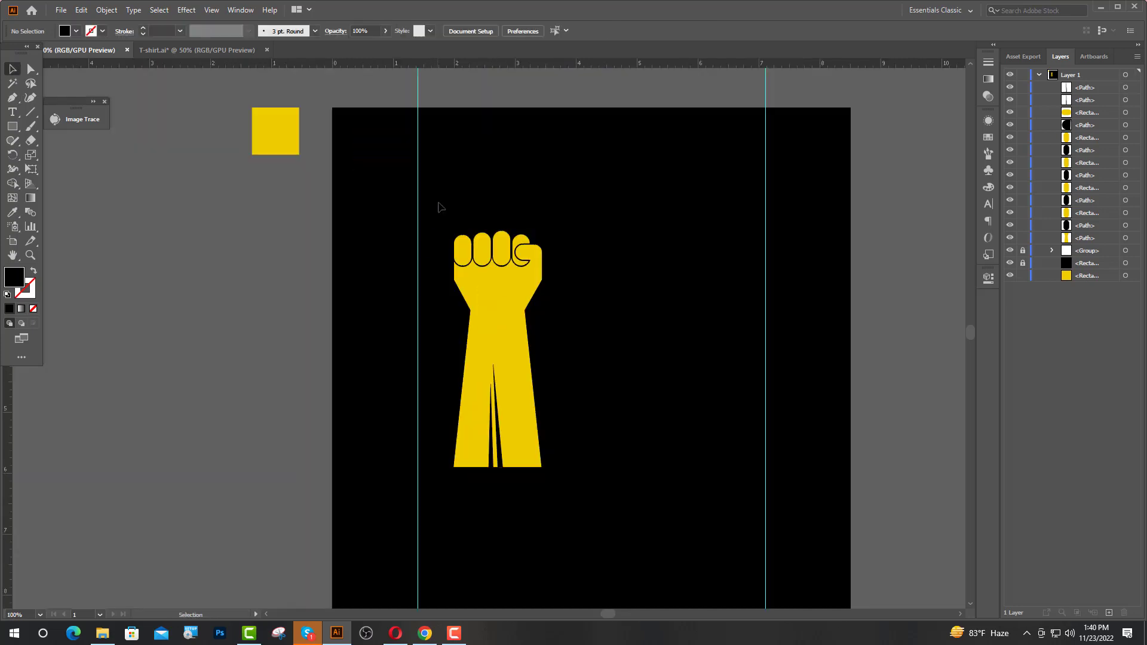
left_click_drag(441, 191, 585, 495)
key("ctrl+g")
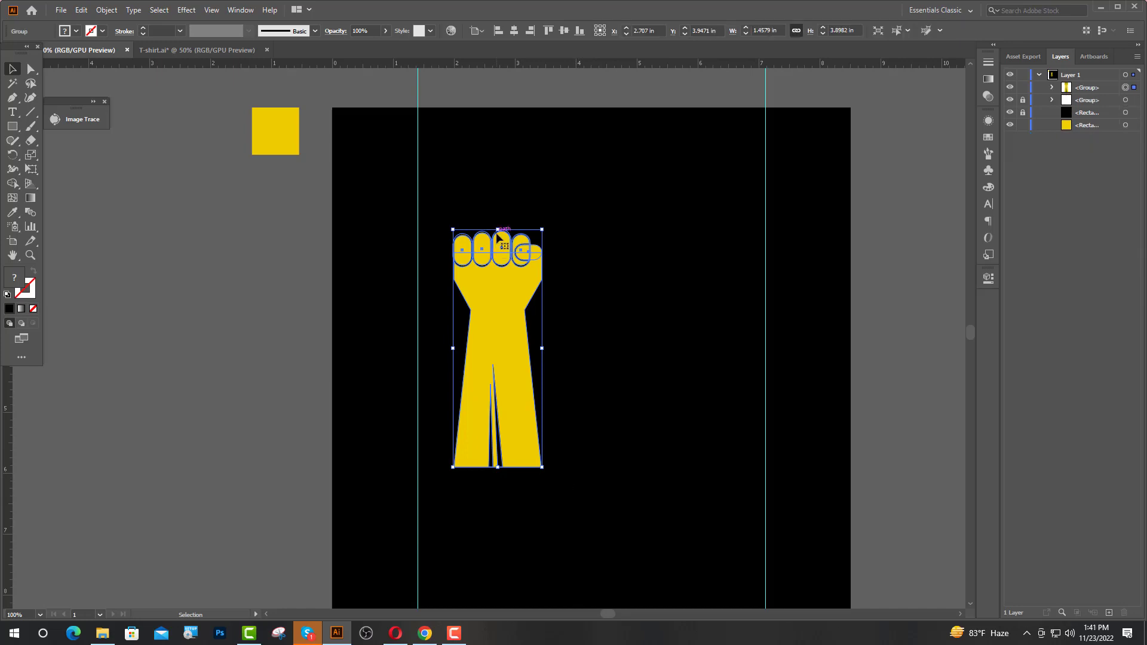
Scale the arm group down proportionally and place its left edge on the left vertical guide.
left_click_drag(498, 228, 498, 250)
left_click_drag(498, 323, 423, 369)
key("ctrl+plus")
Add the text SOCIAL in Oswald Bold at 80 pt and position it directly to the right of the fist.
key("t")
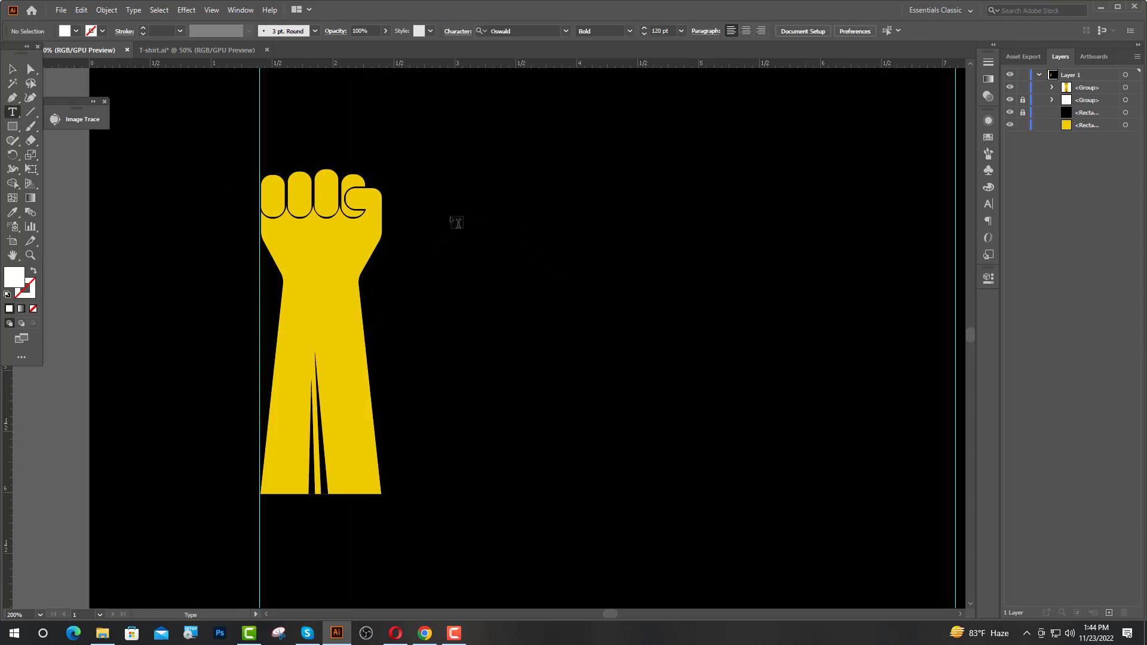
left_click(456, 222)
left_click(572, 32)
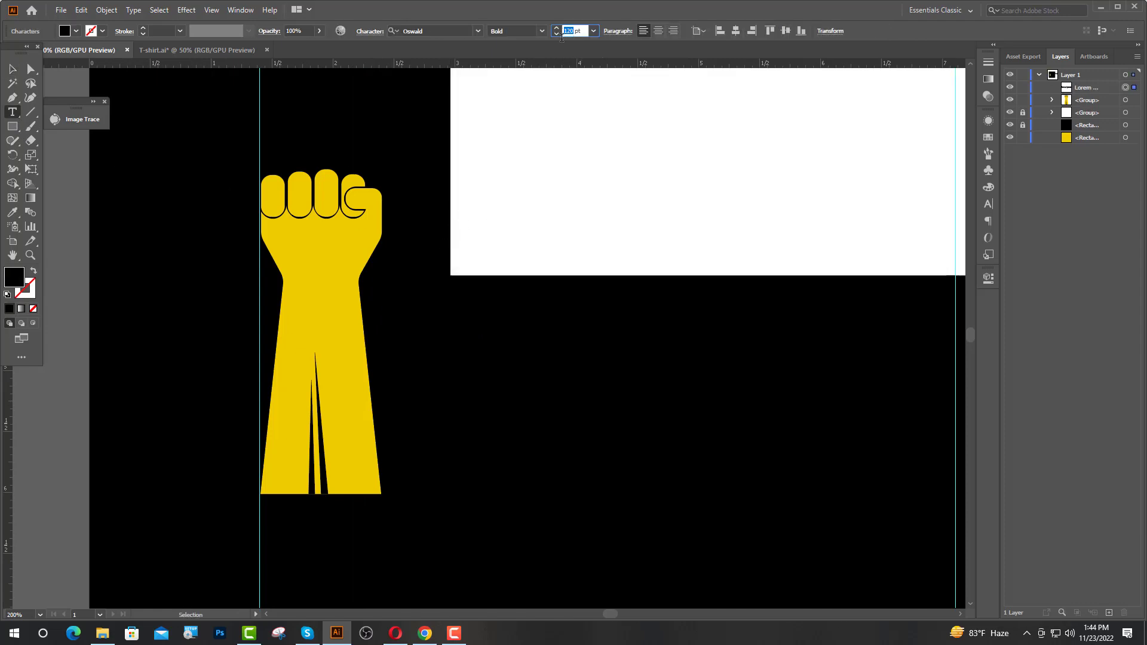
type("80")
key("Return")
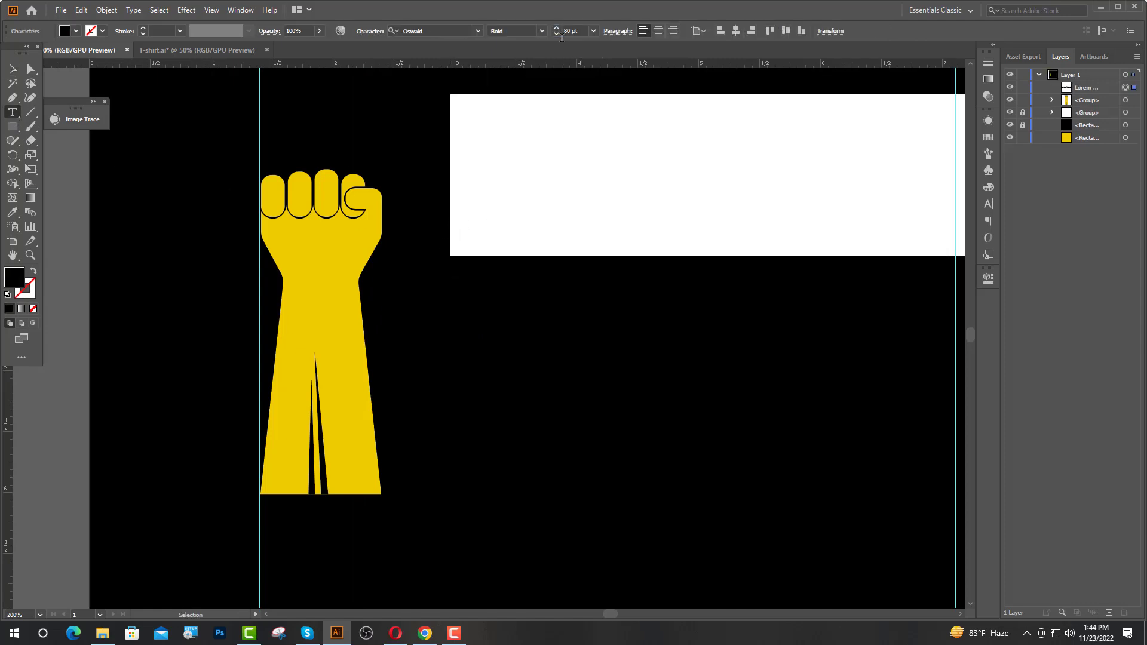
type("SOCIAL")
key("Escape")
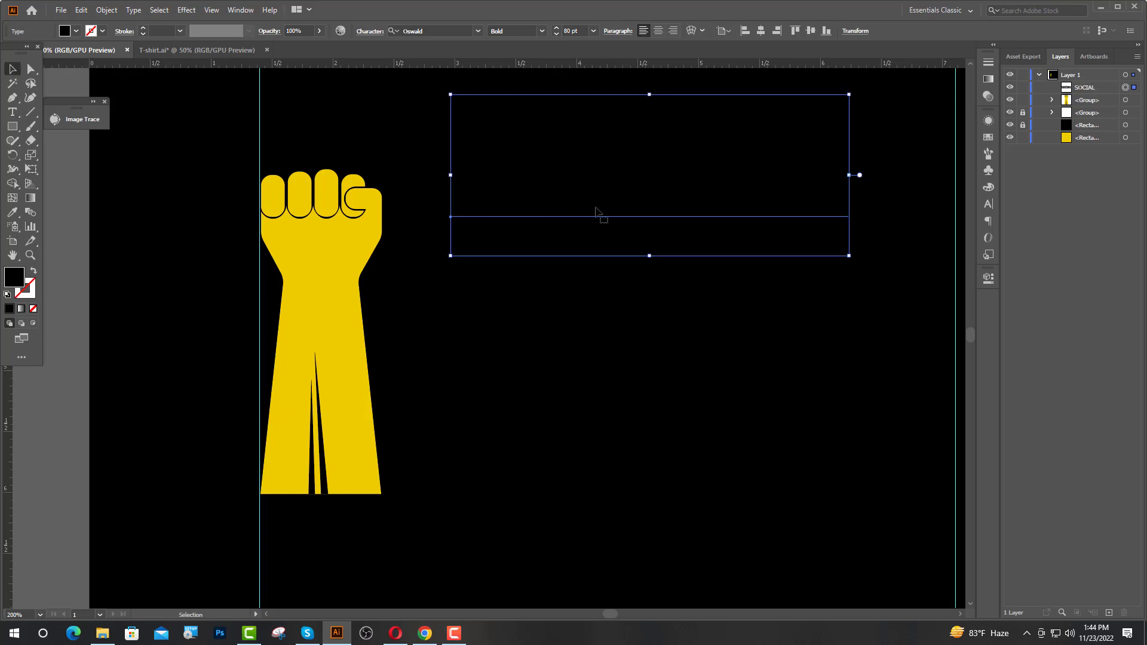
left_click_drag(645, 179, 617, 244)
Fill the SOCIAL text with white and convert it to outlines.
left_click(77, 32)
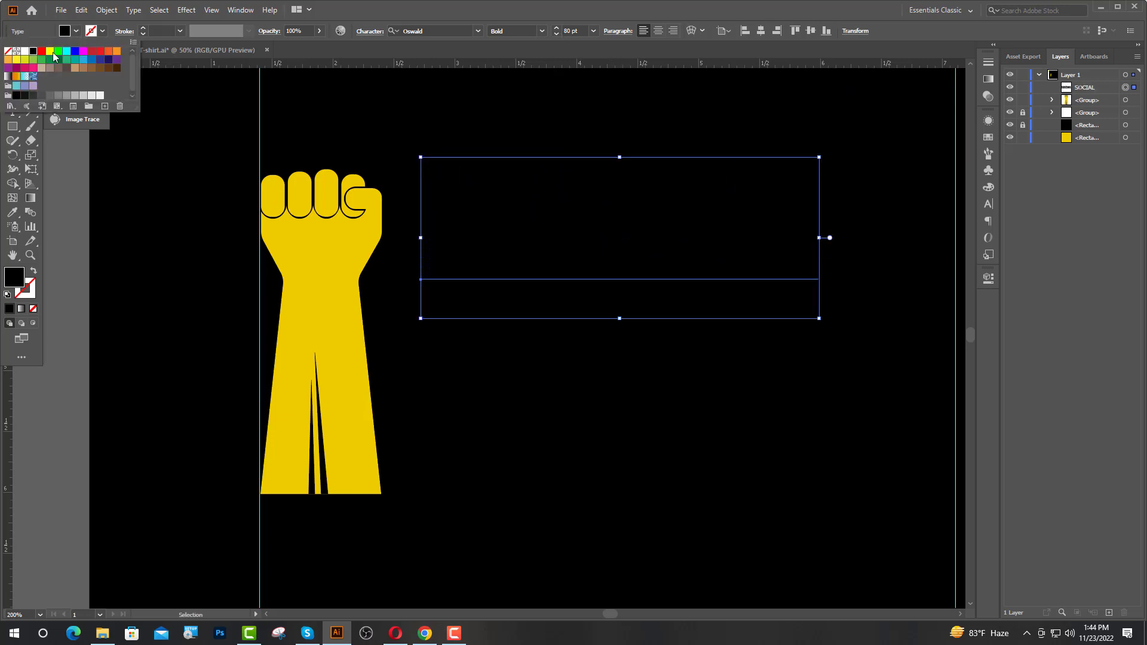
left_click(25, 51)
right_click(674, 232)
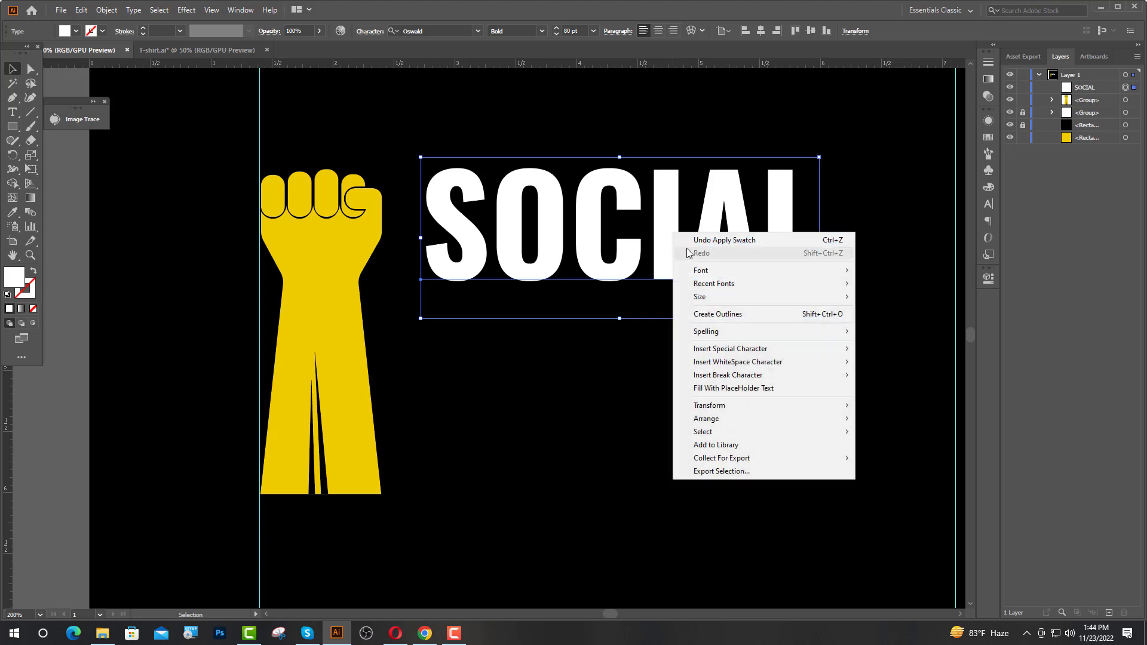
left_click(722, 313)
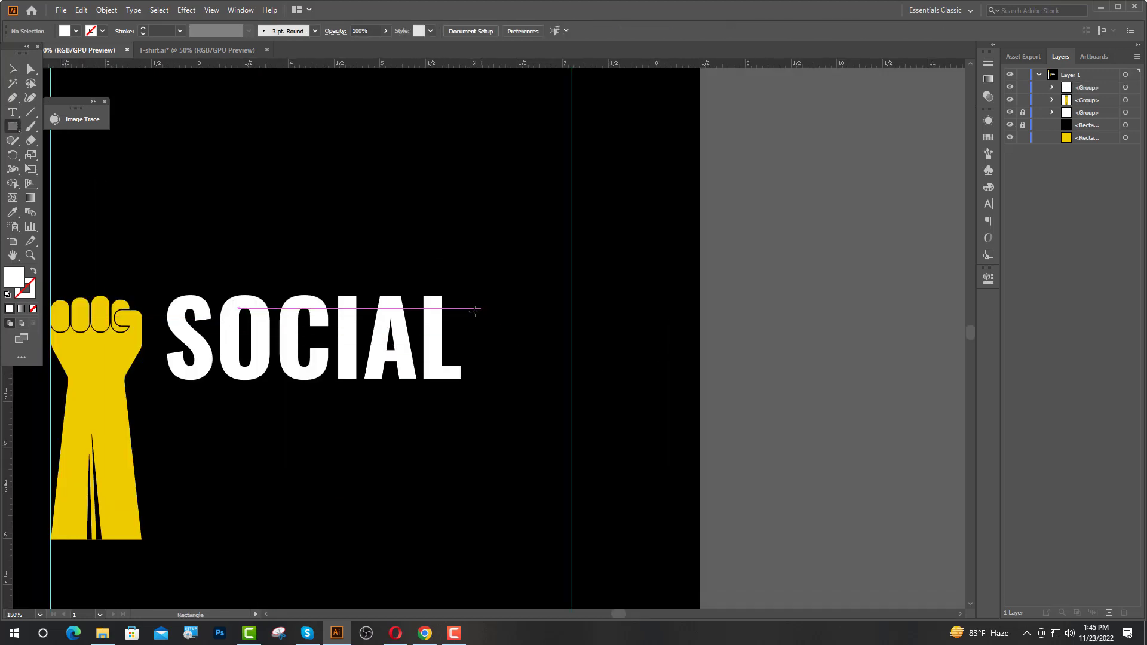
Draw a white rectangle of about 1.08 in by 0.40 in between the word SOCIAL and the right guide.
mouse_move(479, 326)
left_mouse_down()
mouse_move(513, 350)
mouse_move(569, 359)
left_mouse_up()
scroll(505, 349, "up", 2)
scroll(505, 349, "up", 1)
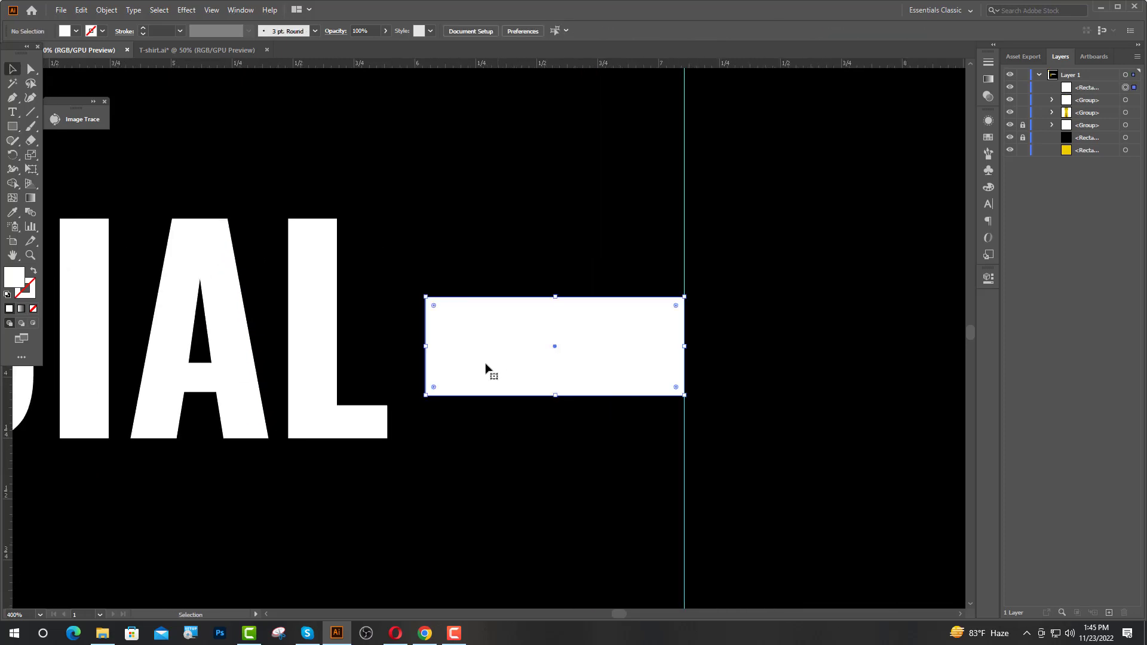
Add the text DISTANCING in Oswald Bold at 80 pt and place it directly beneath SOCIAL.
key("ctrl+minus")
key("ctrl+minus")
key("ctrl+minus")
left_click(11, 112)
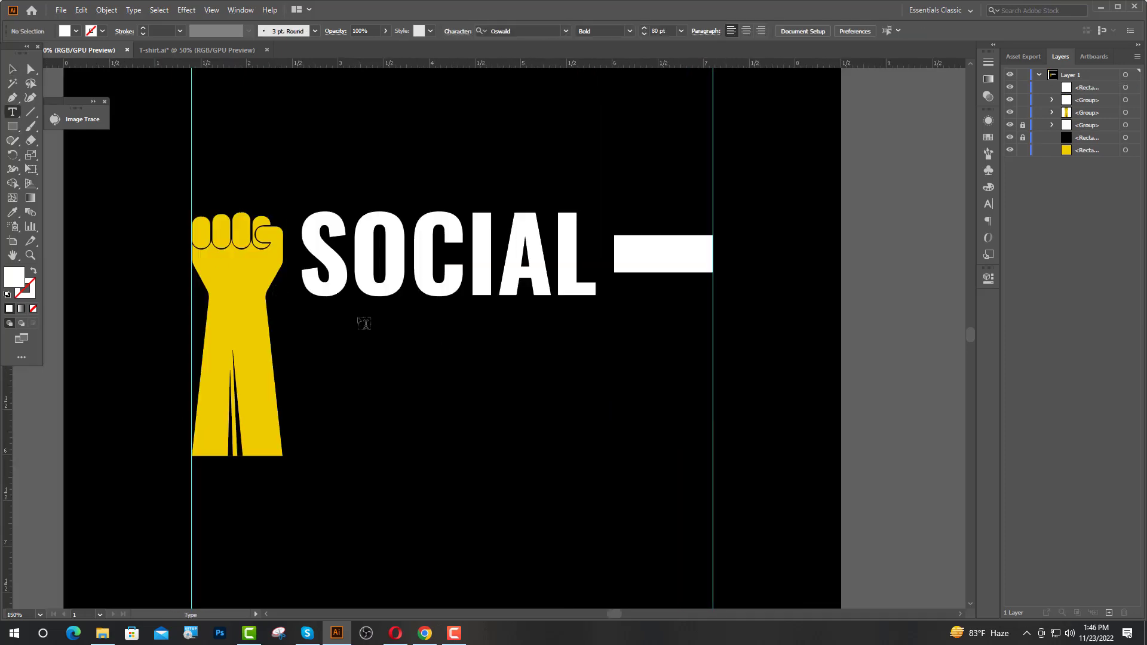
left_click(316, 341)
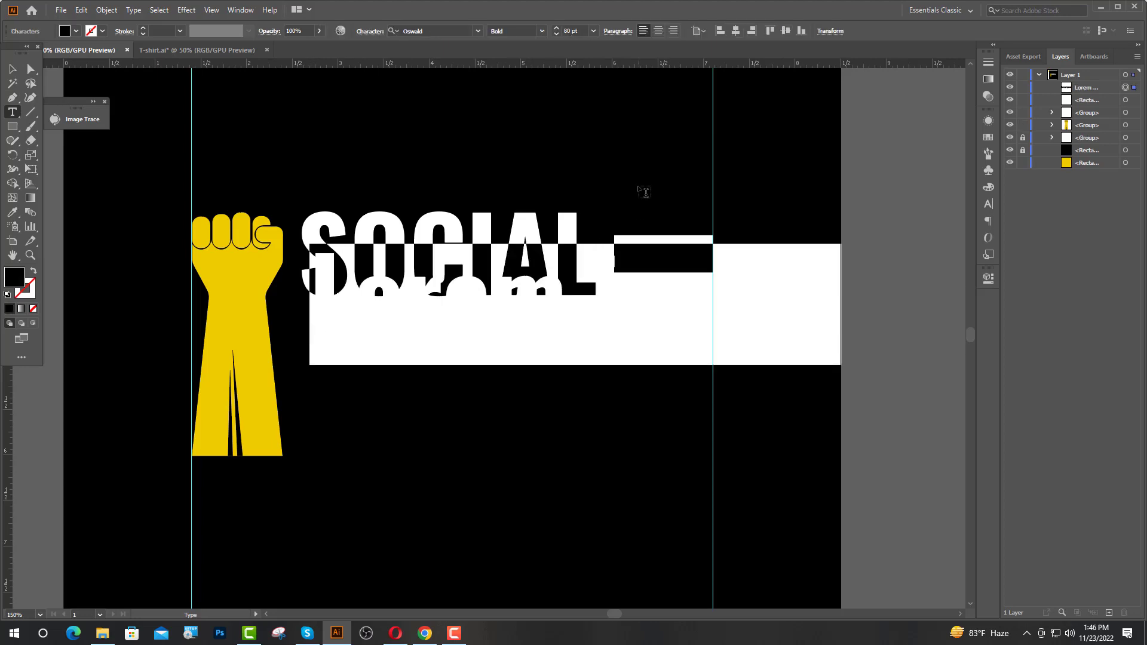
type("DESIG")
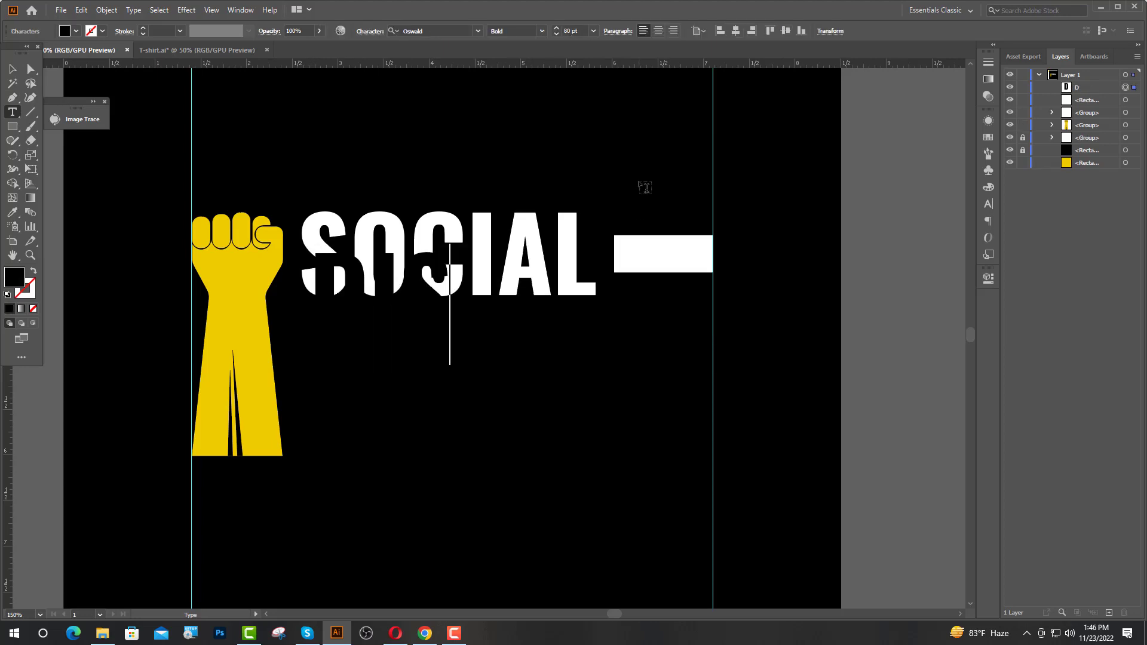
type("NCING")
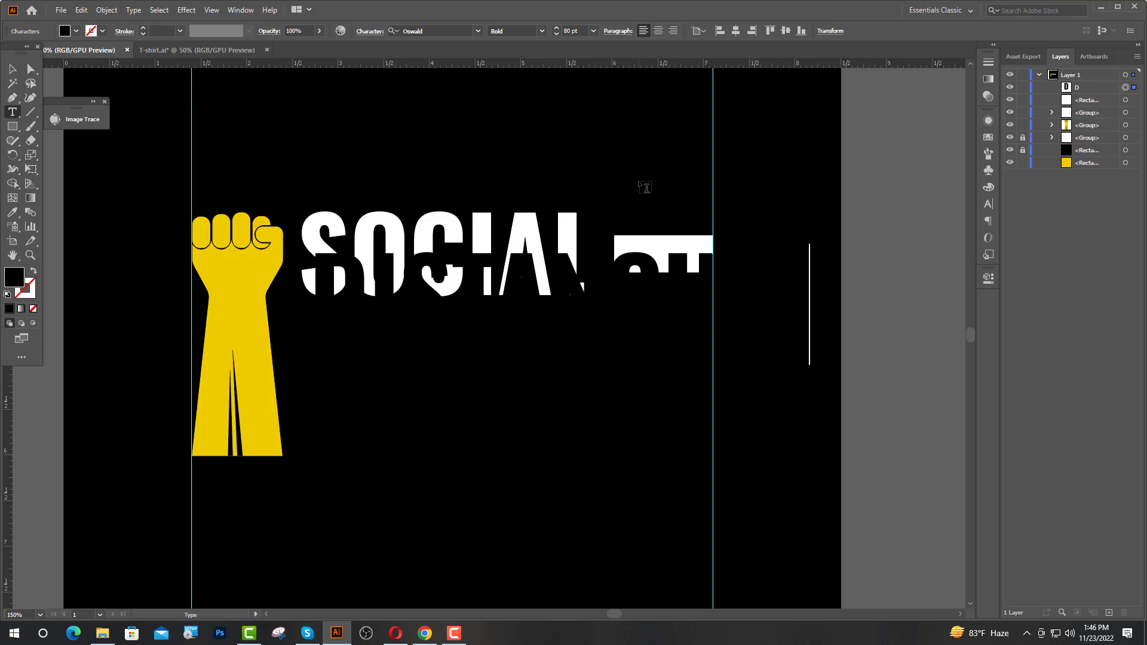
left_click(11, 69)
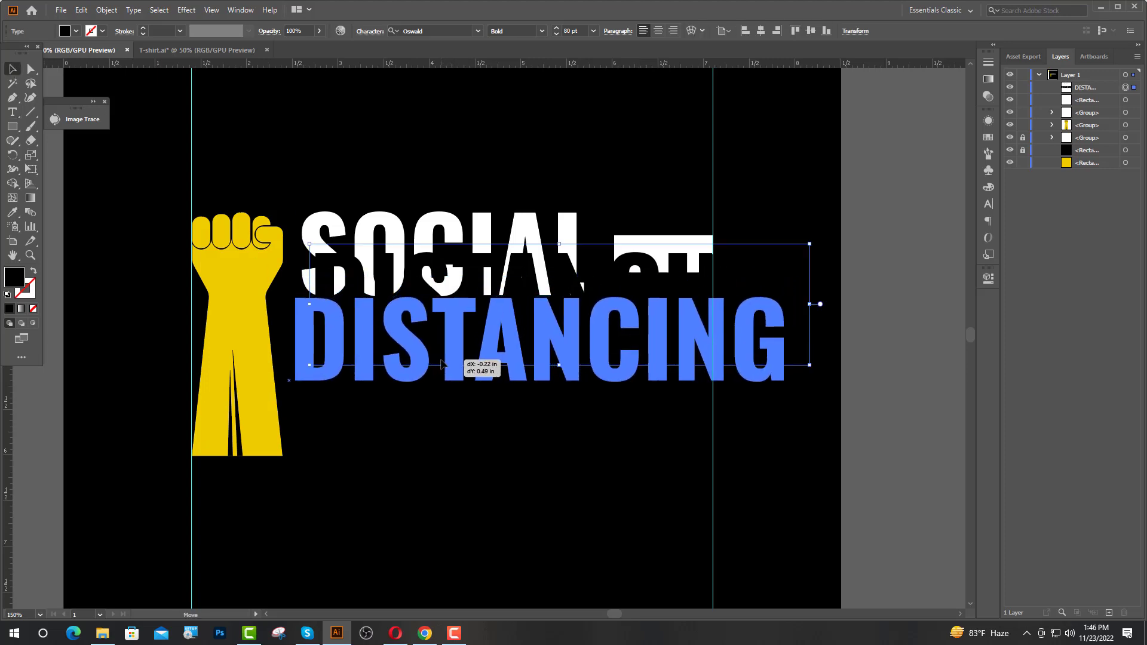
Convert the DISTANCING text to outlines and give it the white fill of SOCIAL.
right_click(445, 375)
left_click(496, 453)
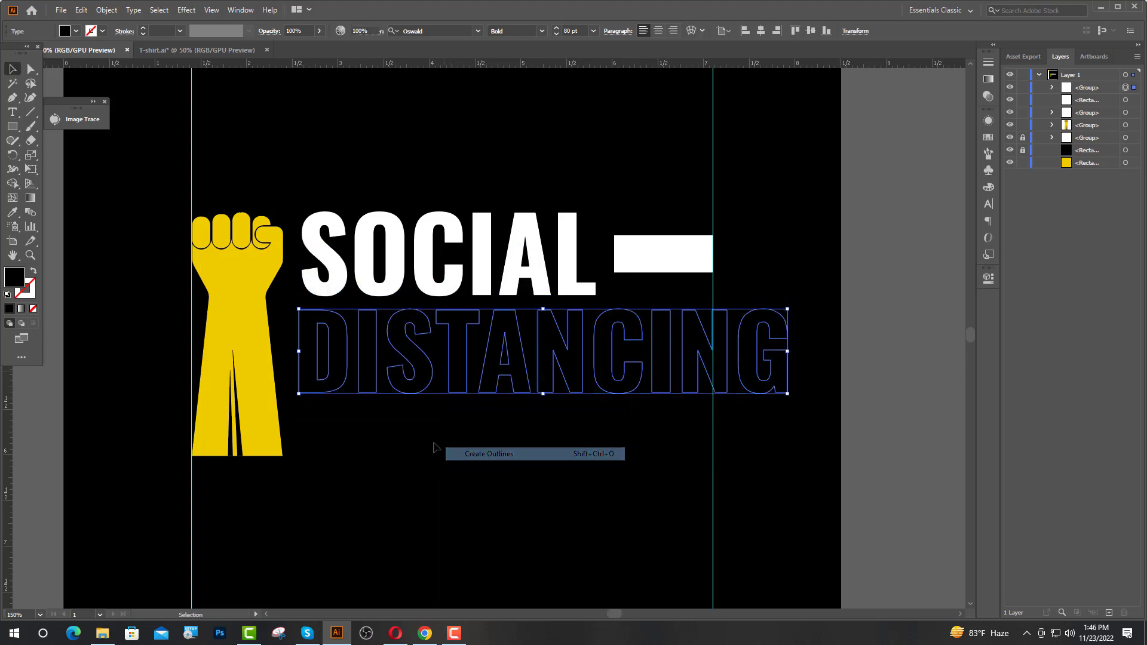
left_click(13, 214)
left_click(335, 278)
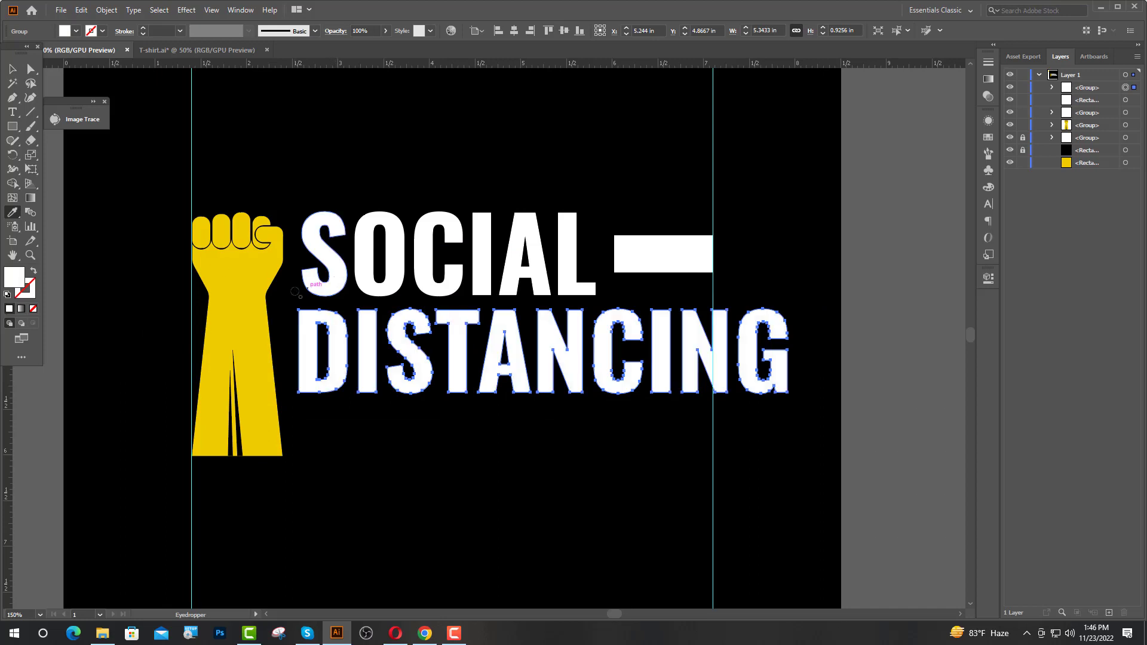
Unlock the guides and move the right vertical guide to the right end of DISTANCING.
key("ctrl+0")
key("v")
left_click(549, 489)
left_click_drag(549, 488, 553, 488)
left_click_drag(583, 494, 582, 495)
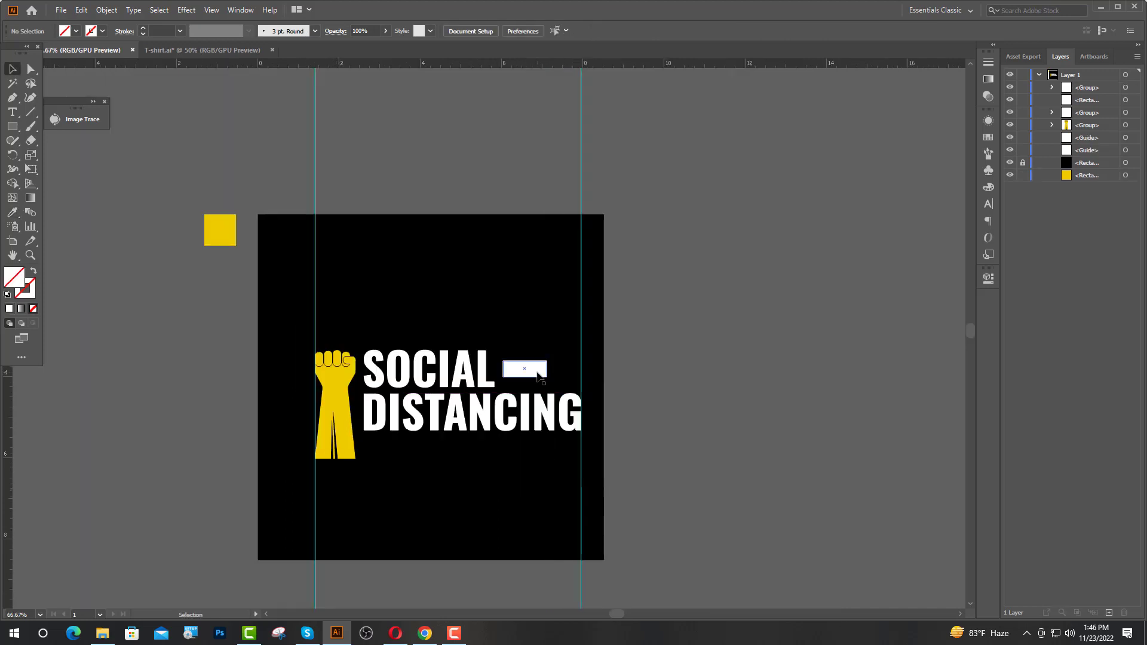
Stretch the white bar beside SOCIAL to the right guide, about 1.92 in wide, and give it the yellow of the sample square.
left_click(541, 369)
scroll(550, 373, "up", 3)
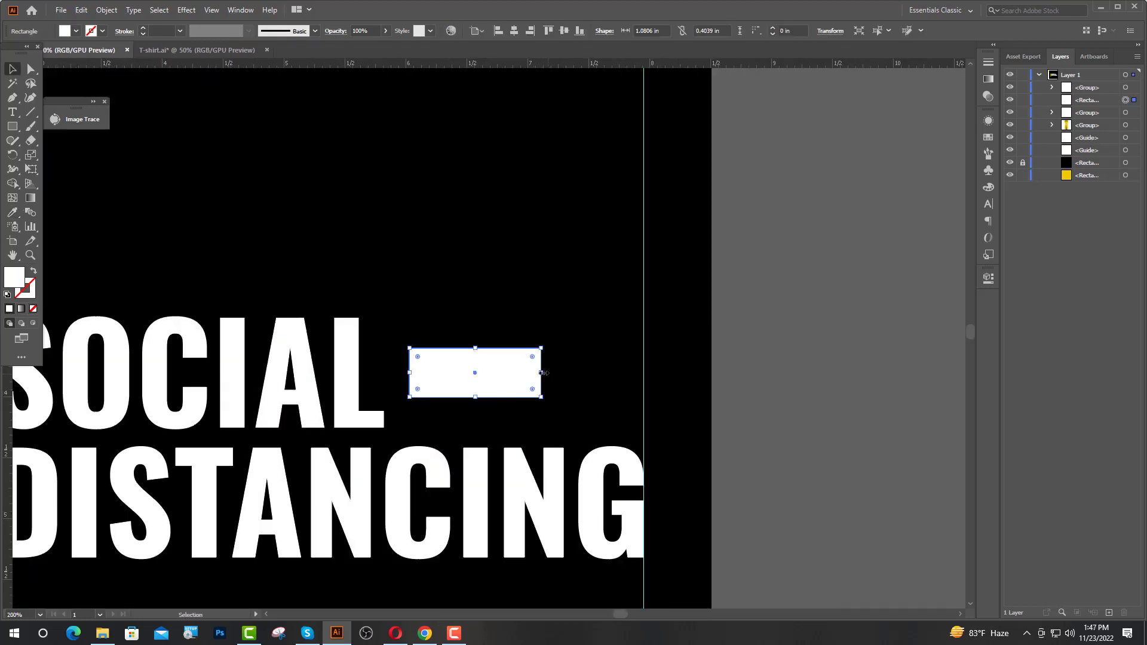
left_click_drag(541, 373, 643, 375)
scroll(570, 422, "down", 3)
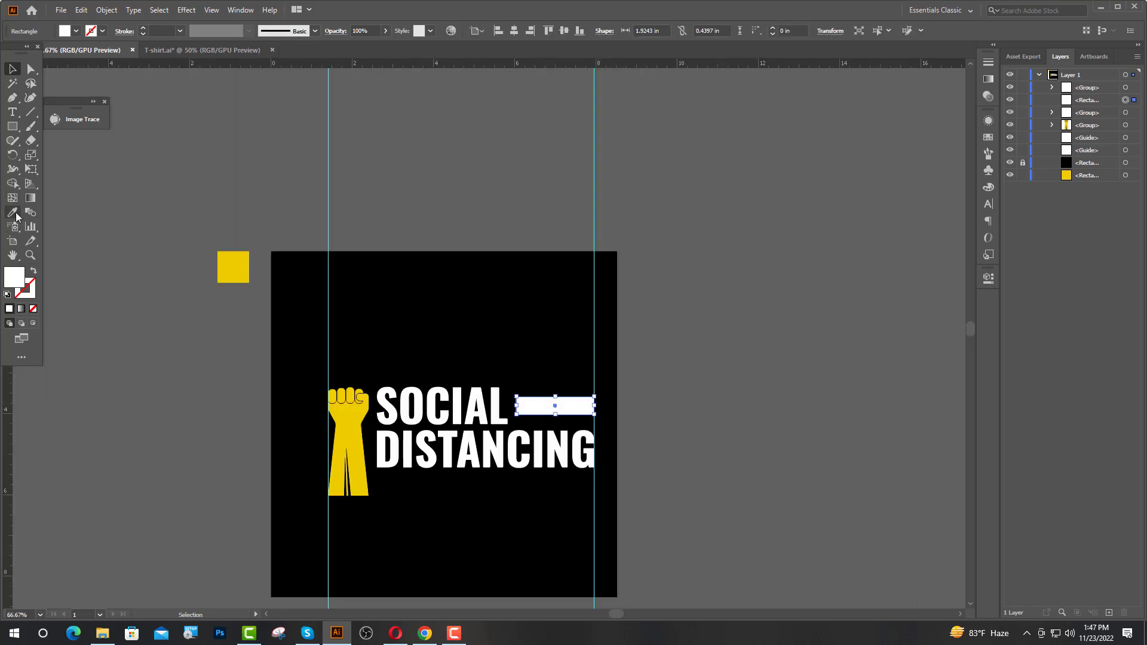
left_click(12, 212)
left_click(219, 263)
key("v")
left_click(545, 358)
scroll(545, 358, "down", 2)
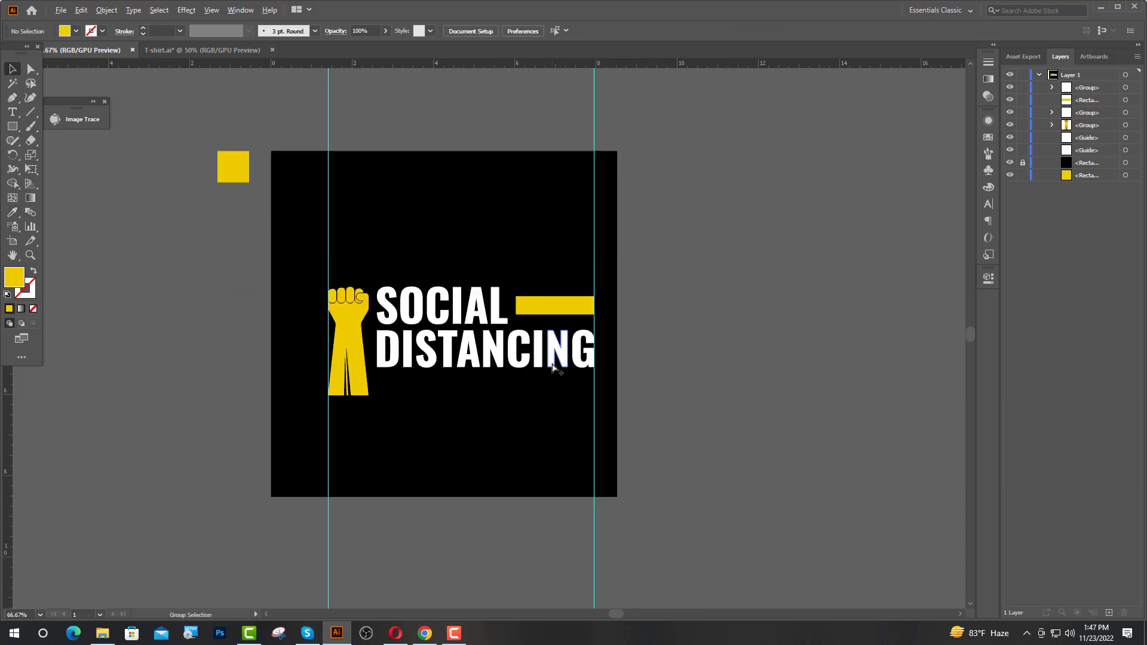
Add the text SURVIVOR in Oswald Bold at 80 pt and place it directly beneath DISTANCING.
scroll(555, 412, "up", 2)
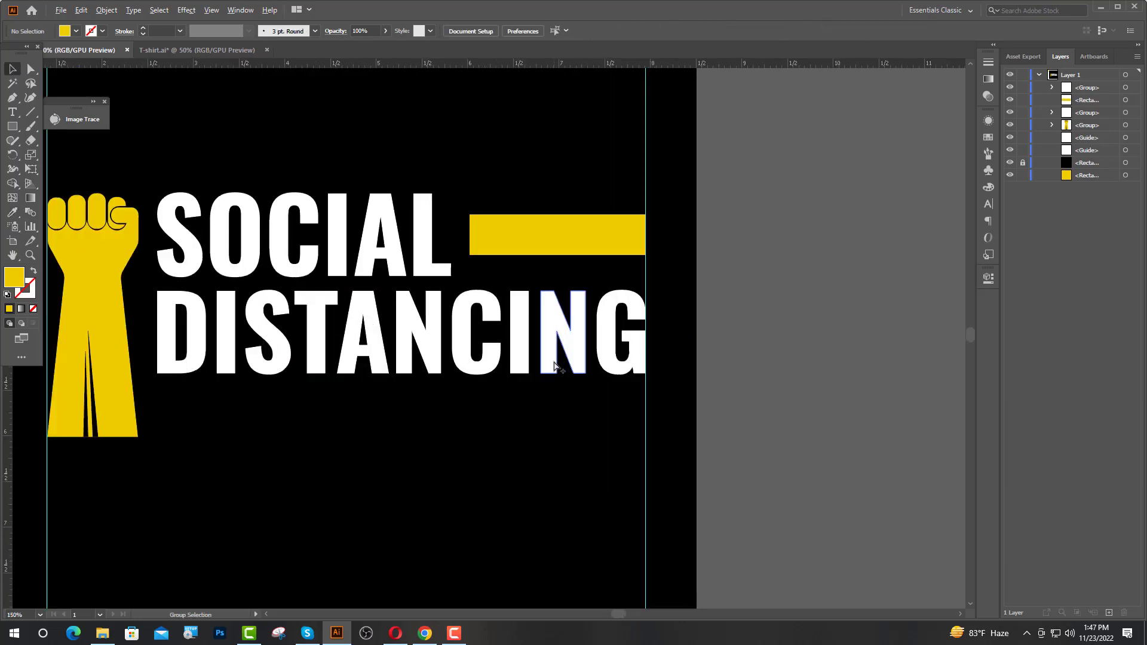
left_click(12, 112)
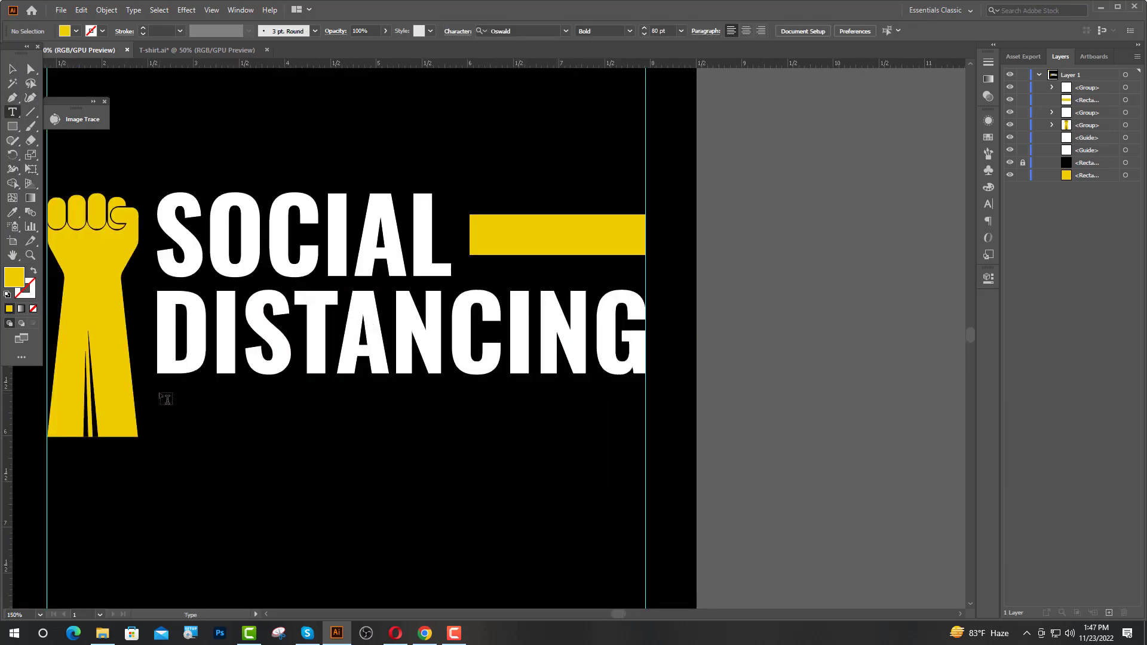
left_click(166, 419)
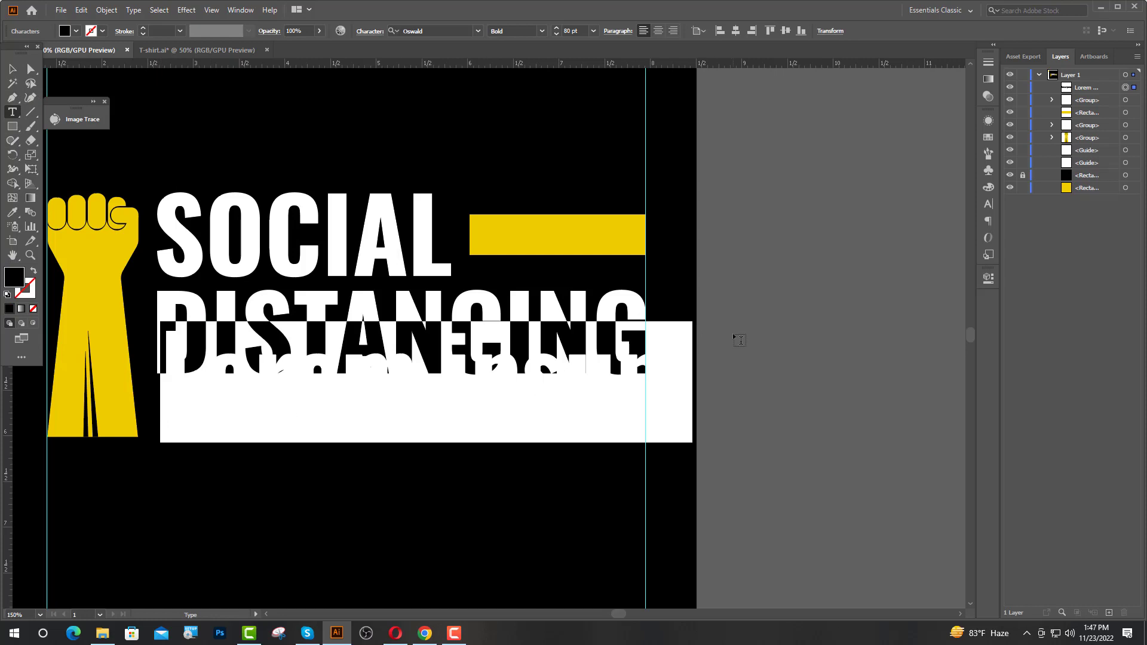
type("SUPVIVAL")
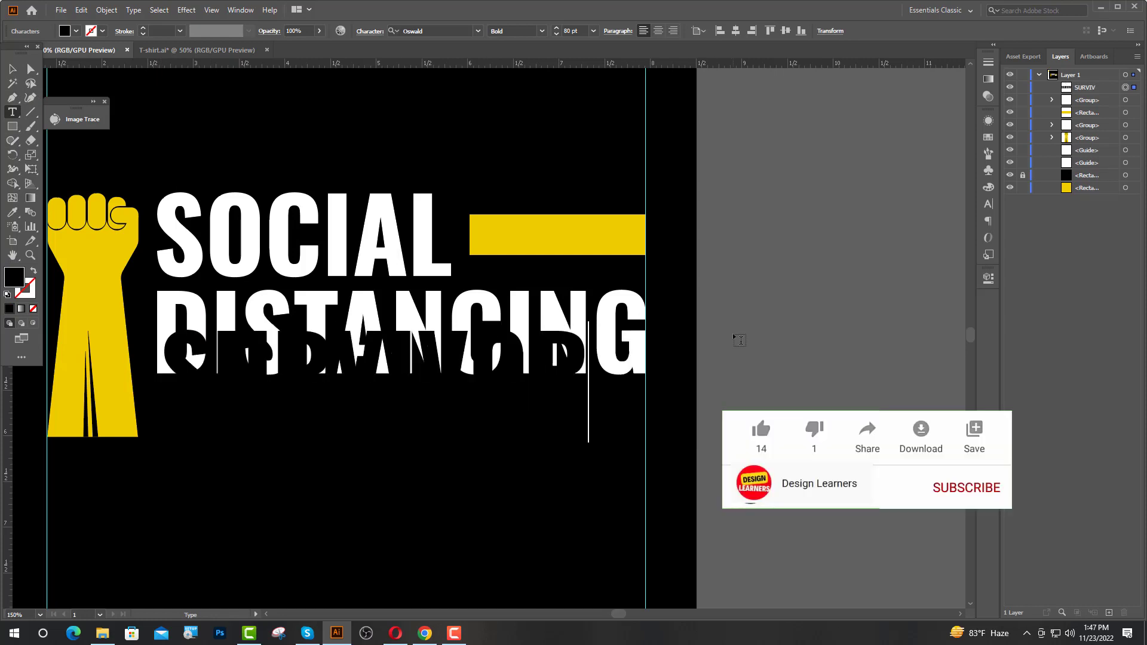
key("Escape")
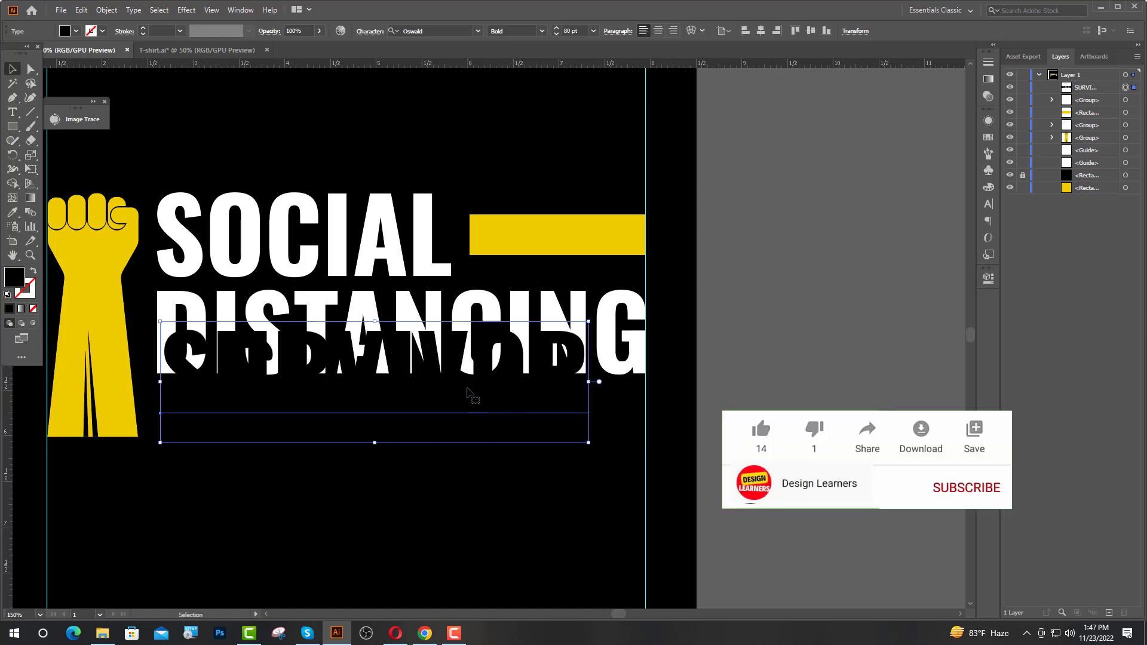
left_click_drag(464, 393, 461, 439)
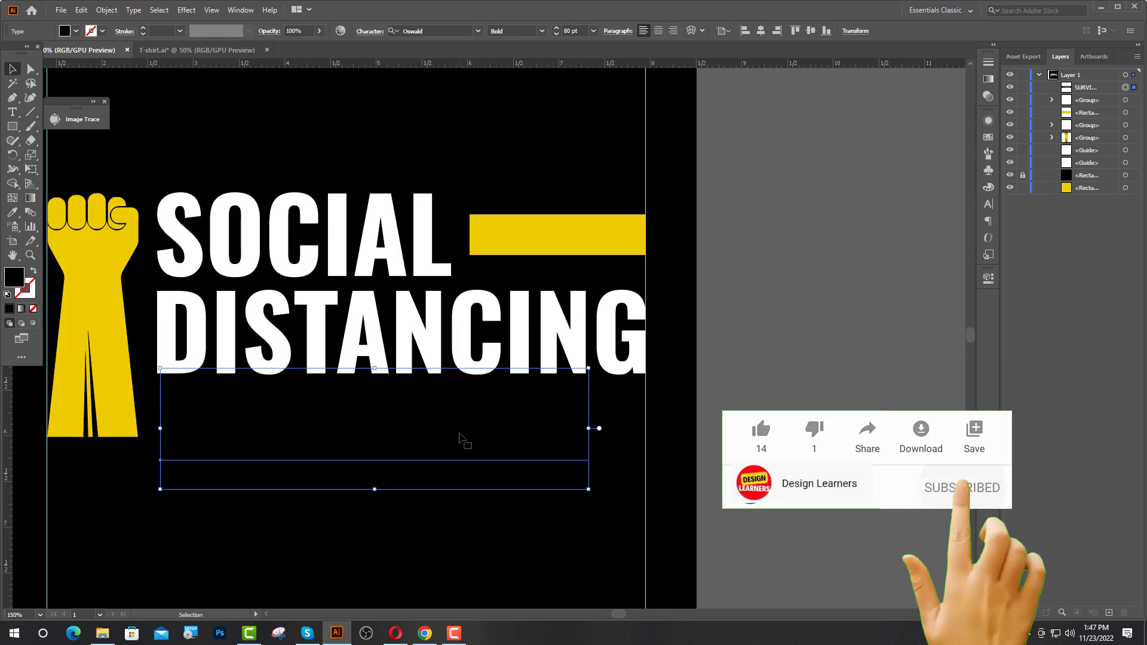
Convert the SURVIVOR text to outlines and align its left edge with DISTANCING.
right_click(461, 434)
left_click(511, 268)
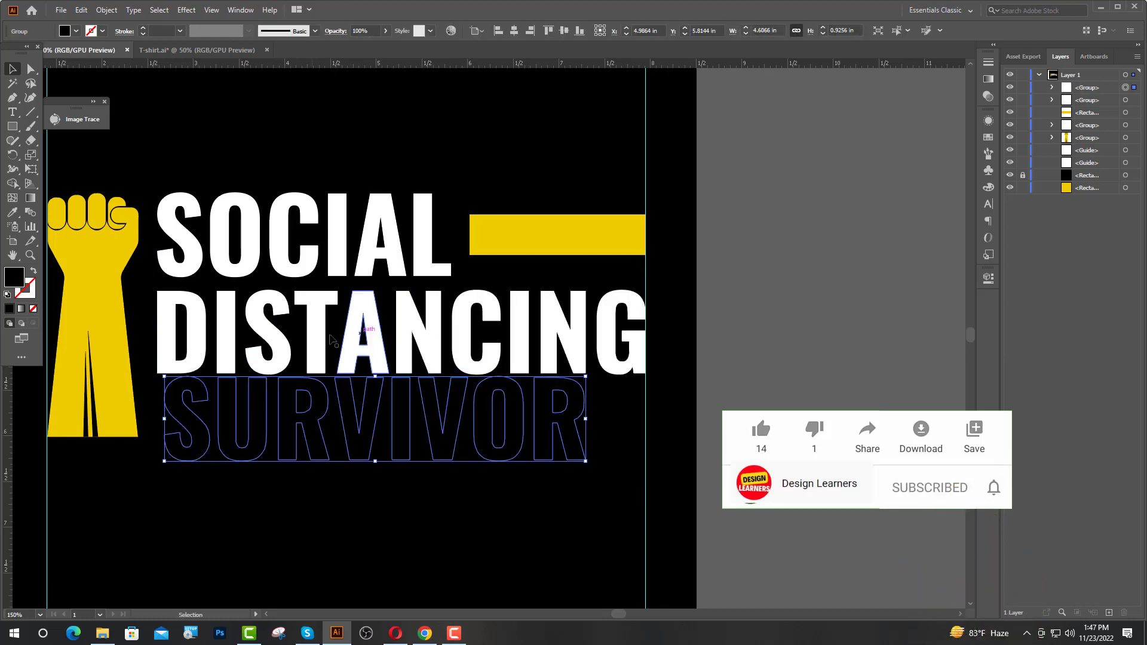
left_click(183, 366, "shift")
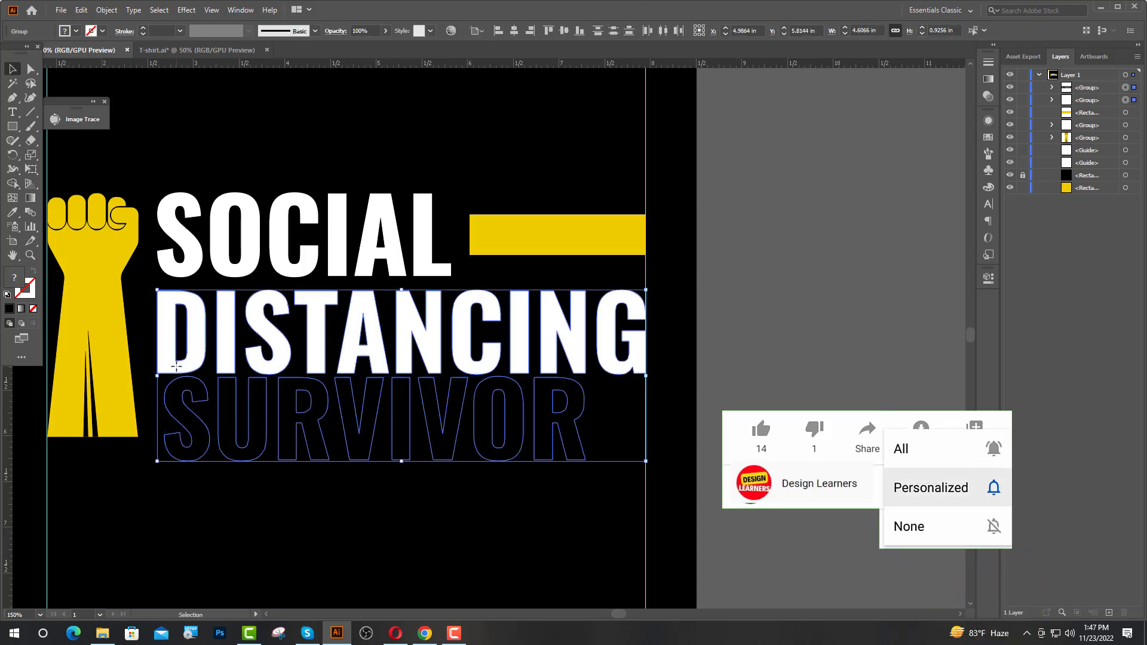
left_click(496, 31)
left_click(577, 166)
left_click(325, 415)
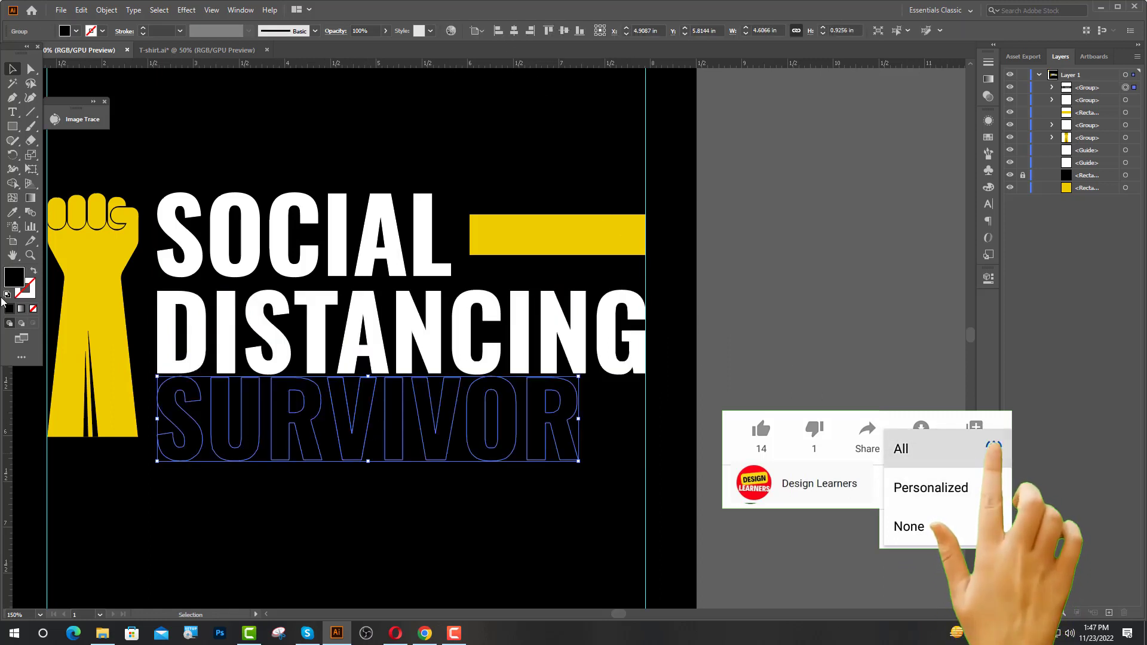
Give the outlined SURVIVOR lettering the white fill of DISTANCING.
left_click(12, 212)
left_click(160, 350)
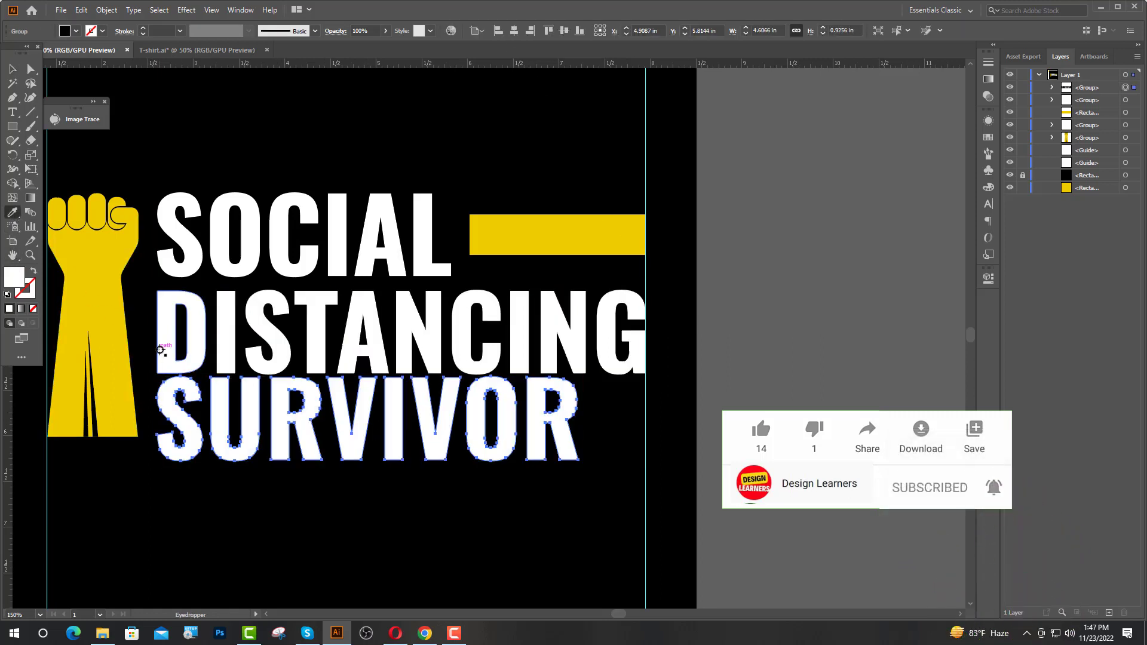
key("v")
left_click(443, 265)
Copy the yellow bar down beside SURVIVOR and shorten it to fit between the word and the right guide.
left_click(496, 248)
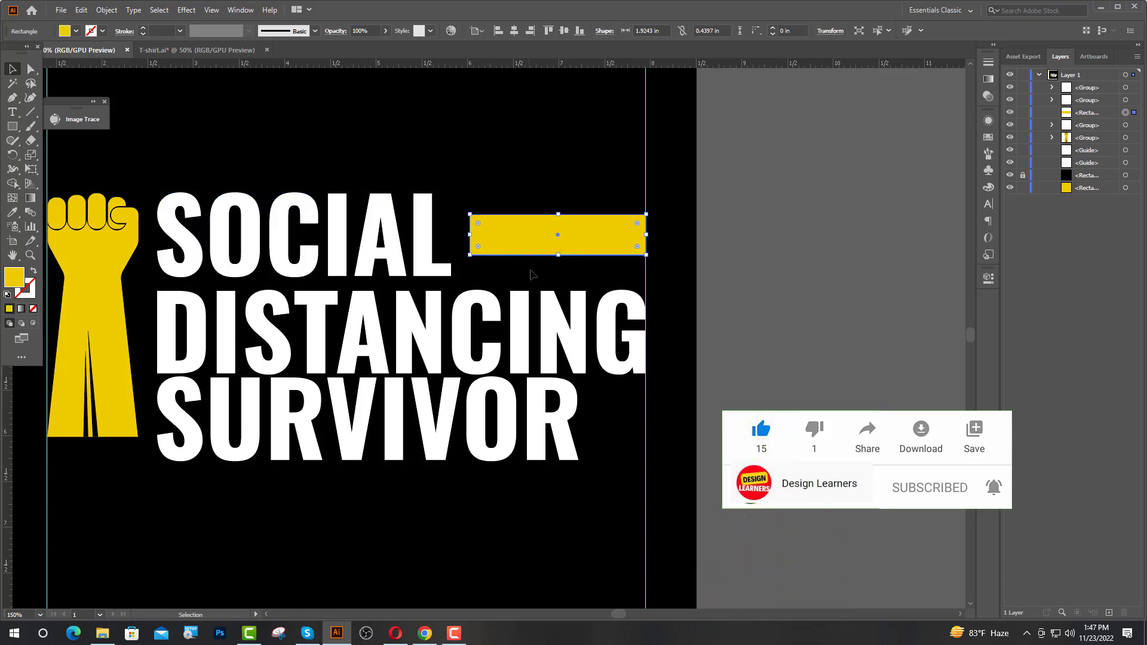
left_click_drag(533, 246, 579, 435)
left_click(699, 429)
scroll(611, 436, "up", 4)
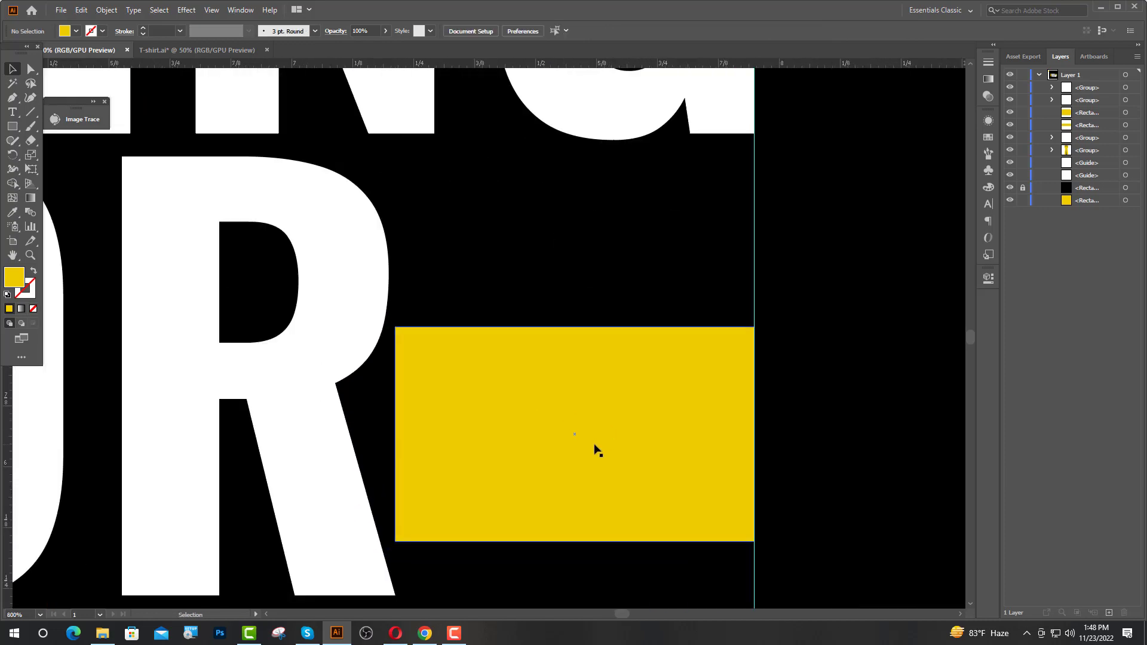
scroll(597, 451, "down", 3)
Center the short yellow bar vertically on SURVIVOR and group the two together.
left_click(630, 471)
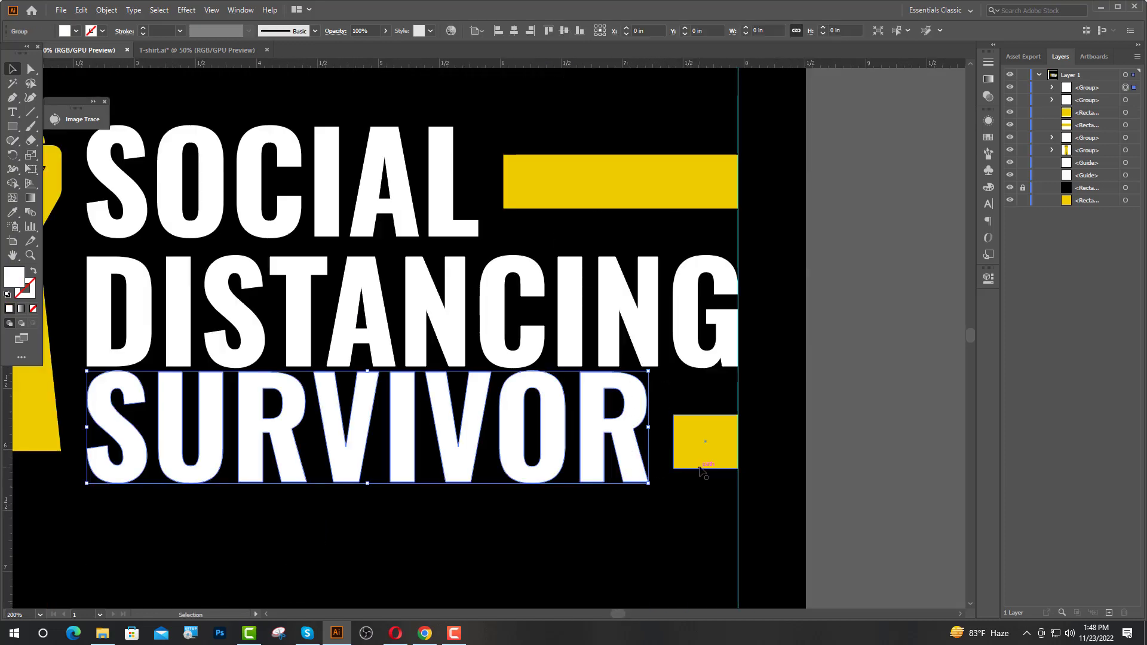
left_click(702, 463, "shift")
left_click(619, 443)
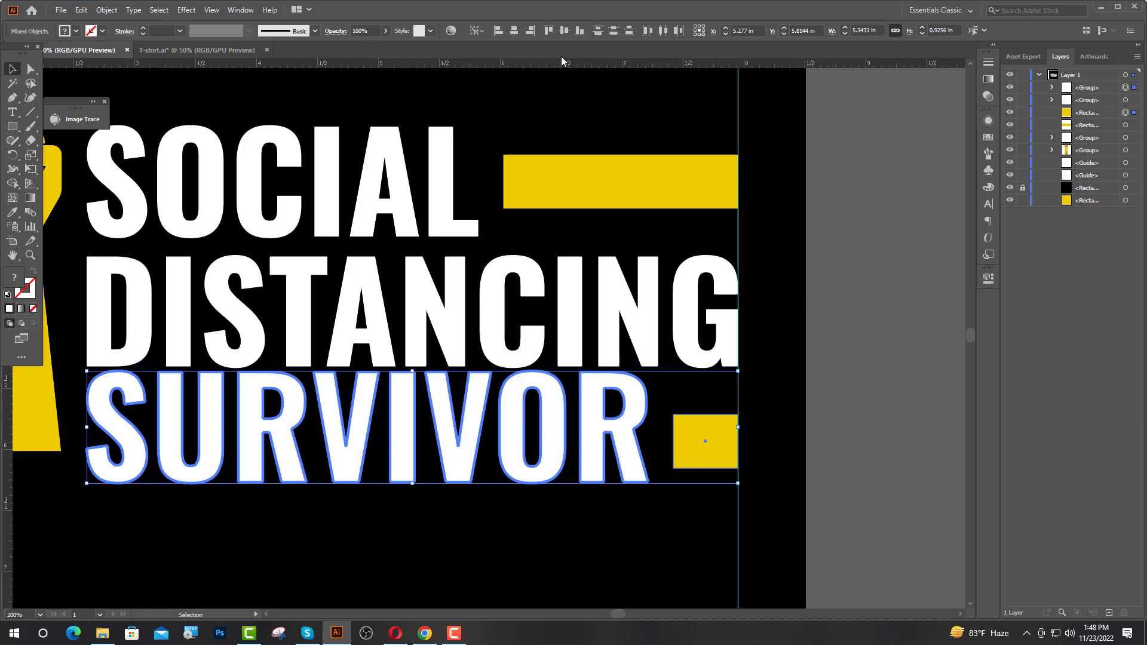
left_click(563, 31)
key("ctrl+g")
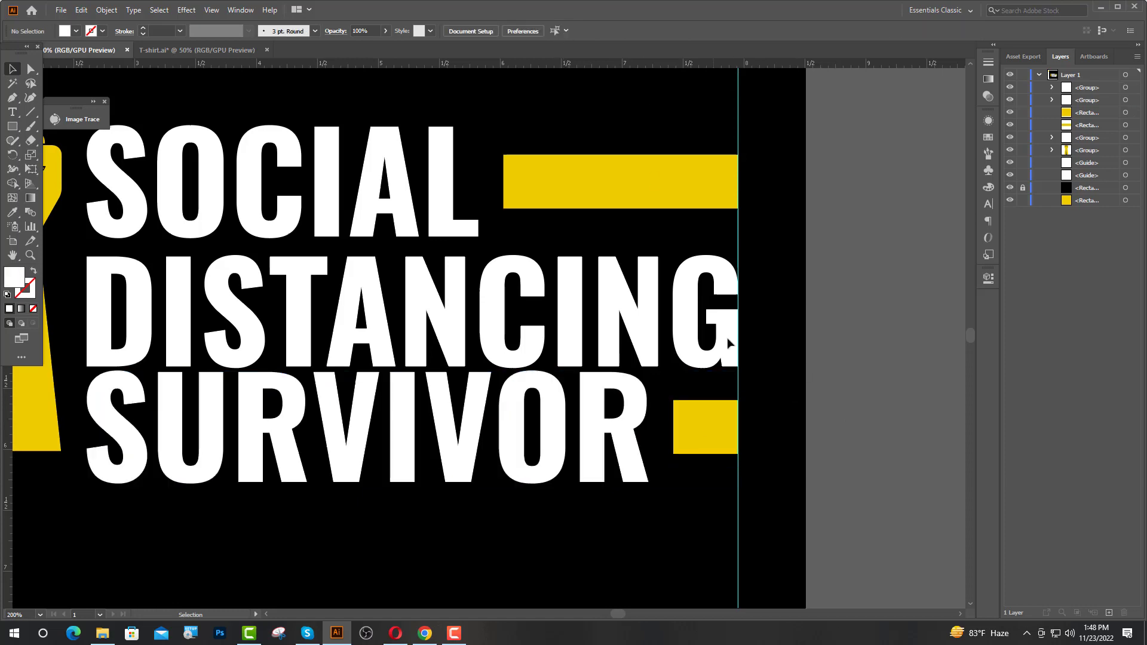
Move DISTANCING together with the SURVIVOR group to leave a small gap beneath SOCIAL.
left_click(347, 336, "shift")
left_click_drag(347, 337, 351, 319)
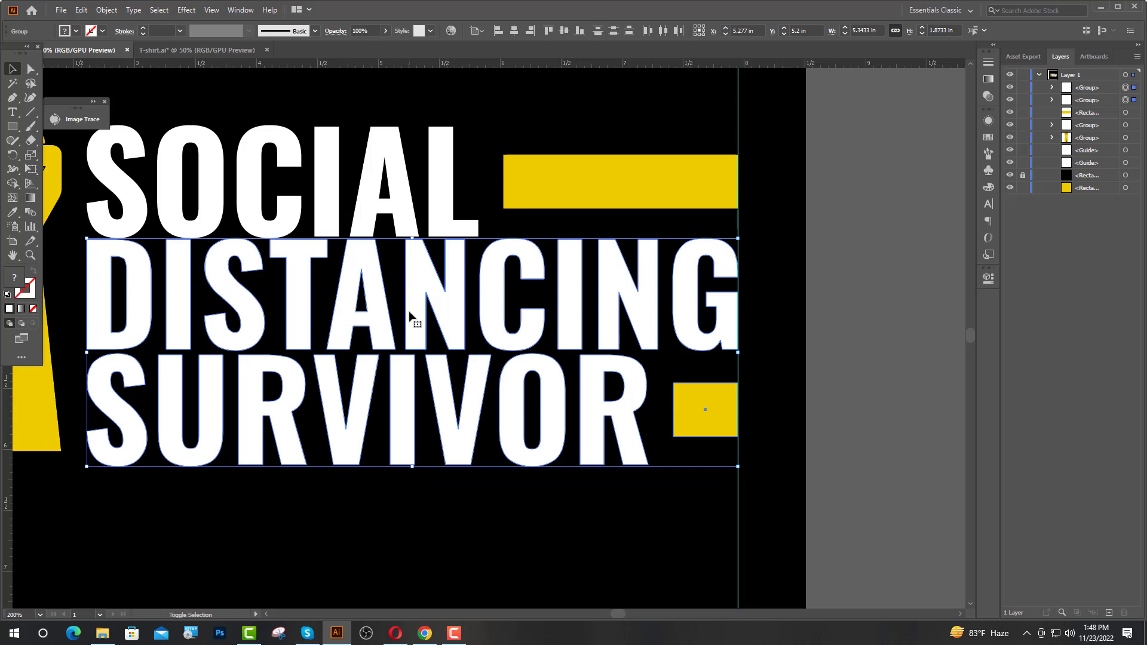
key("ctrl+z")
key("ctrl+z")
key("ctrl+z")
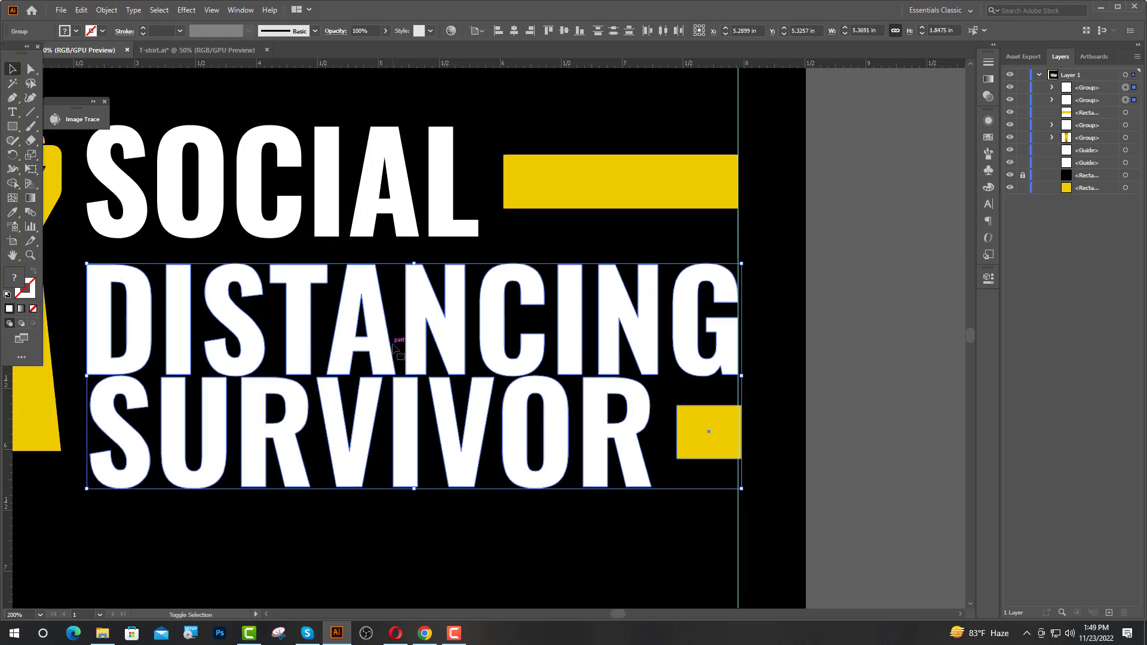
Move the SURVIVOR group down until its gap below DISTANCING matches the gap between SOCIAL and DISTANCING.
key("ctrl+z")
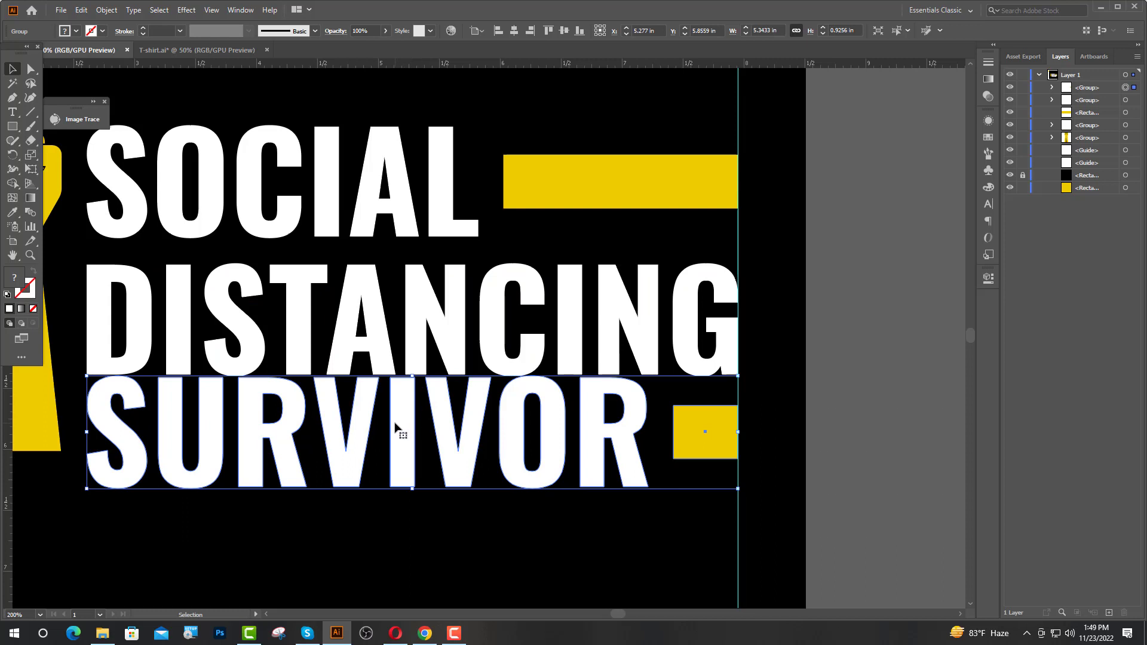
key("ctrl+z")
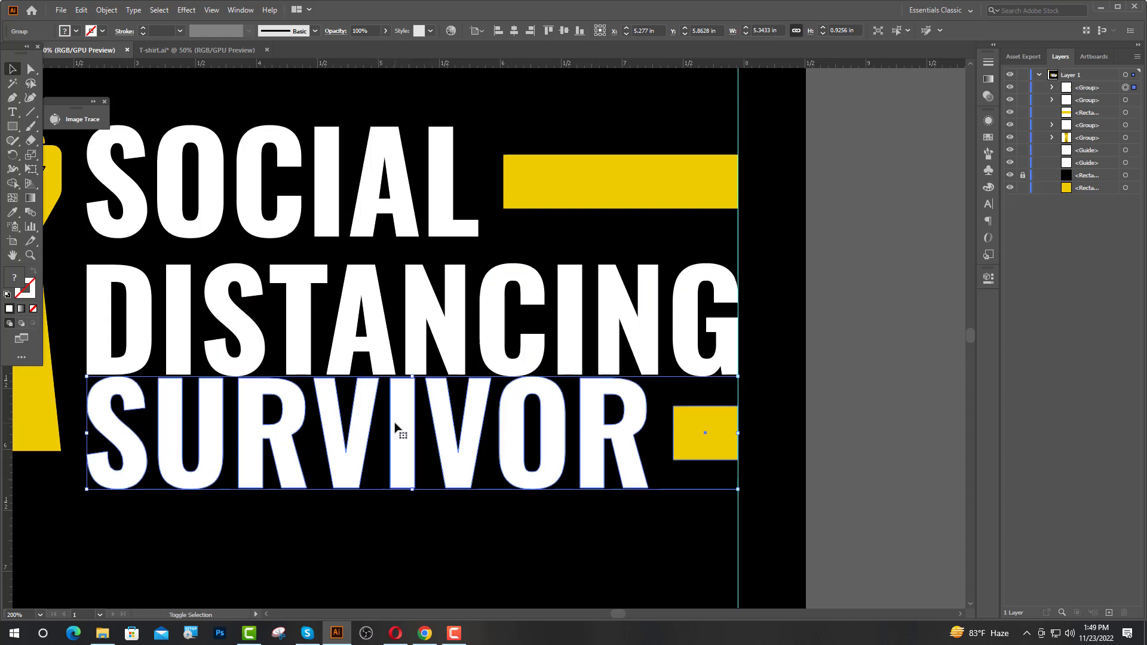
key("ctrl+z")
key("ctrl+z")
key("ctrl+z")
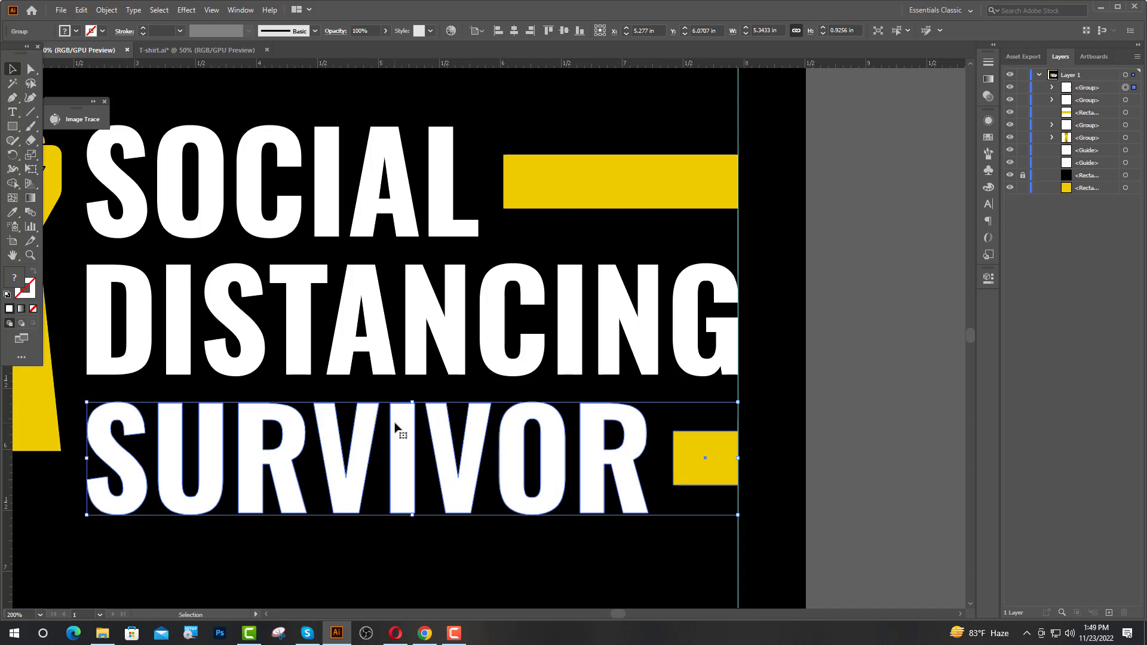
key("ctrl+1")
key("ctrl+z")
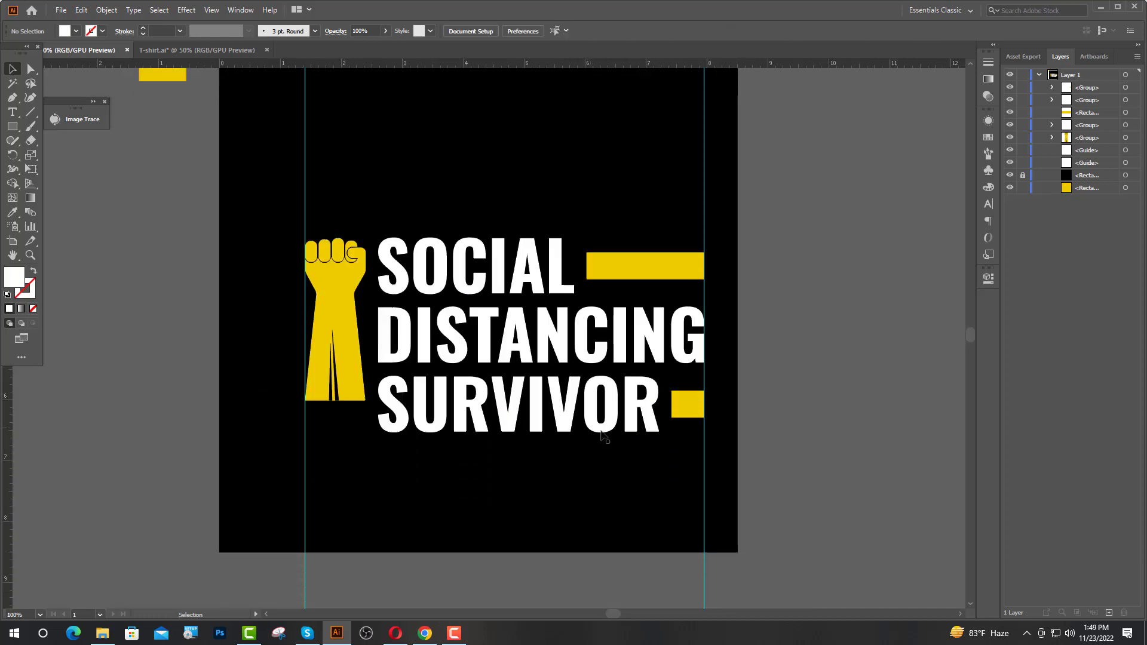
Enlarge the yellow fist so it spans the full height of the three text lines.
scroll(344, 346, "up", 1)
left_click(344, 346)
left_click_drag(330, 430, 339, 479)
left_click(237, 532)
scroll(237, 529, "down", 1)
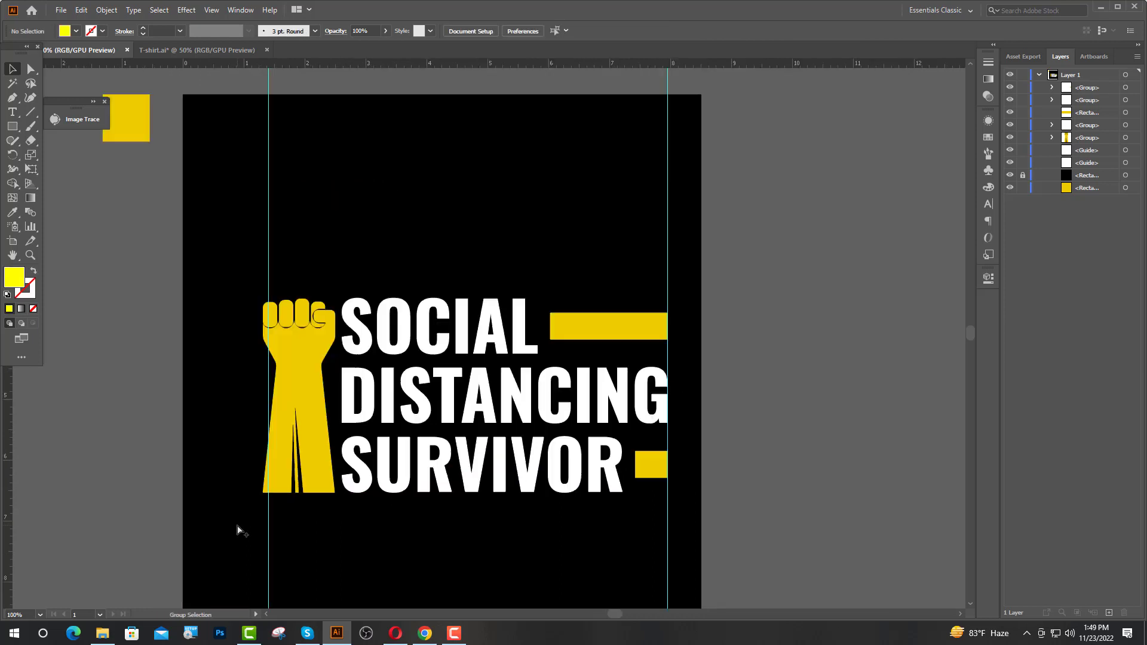
Move the left vertical guide to the left edge of the enlarged fist.
scroll(336, 538, "down", 1)
left_click(269, 510)
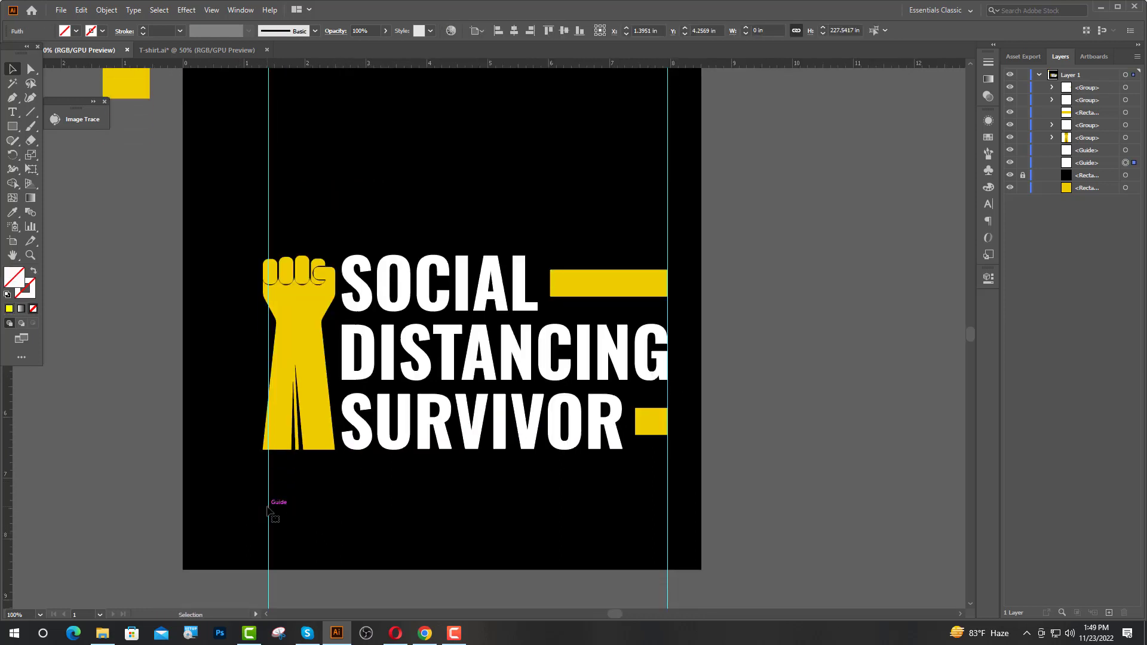
left_click_drag(268, 507, 263, 508)
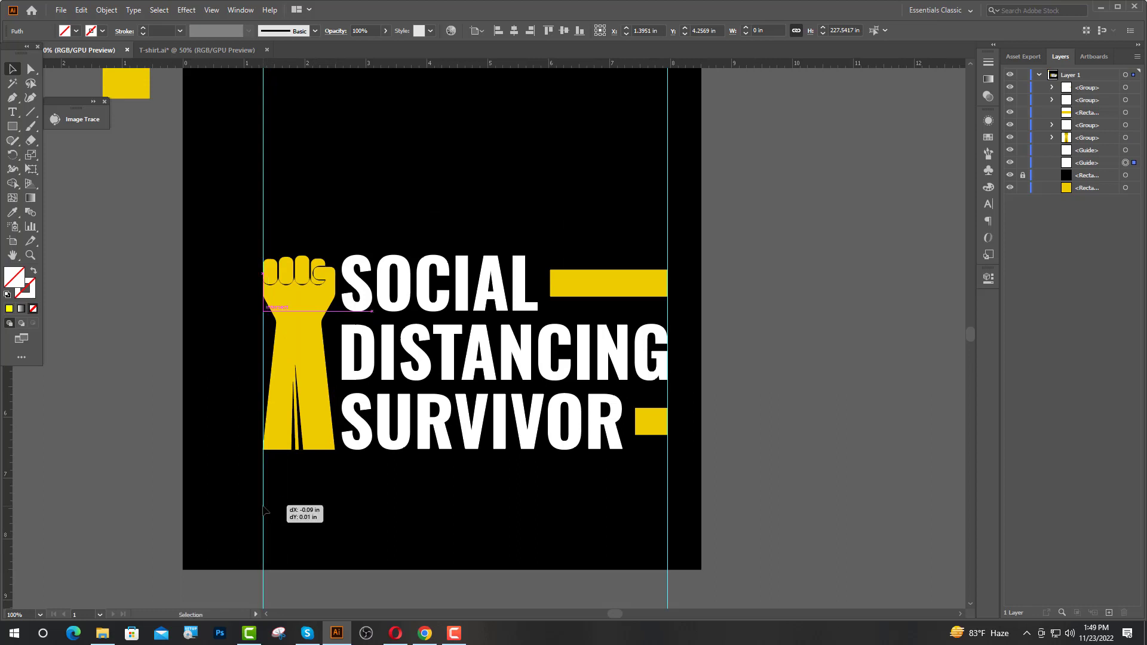
key("ctrl+plus")
left_click(318, 344)
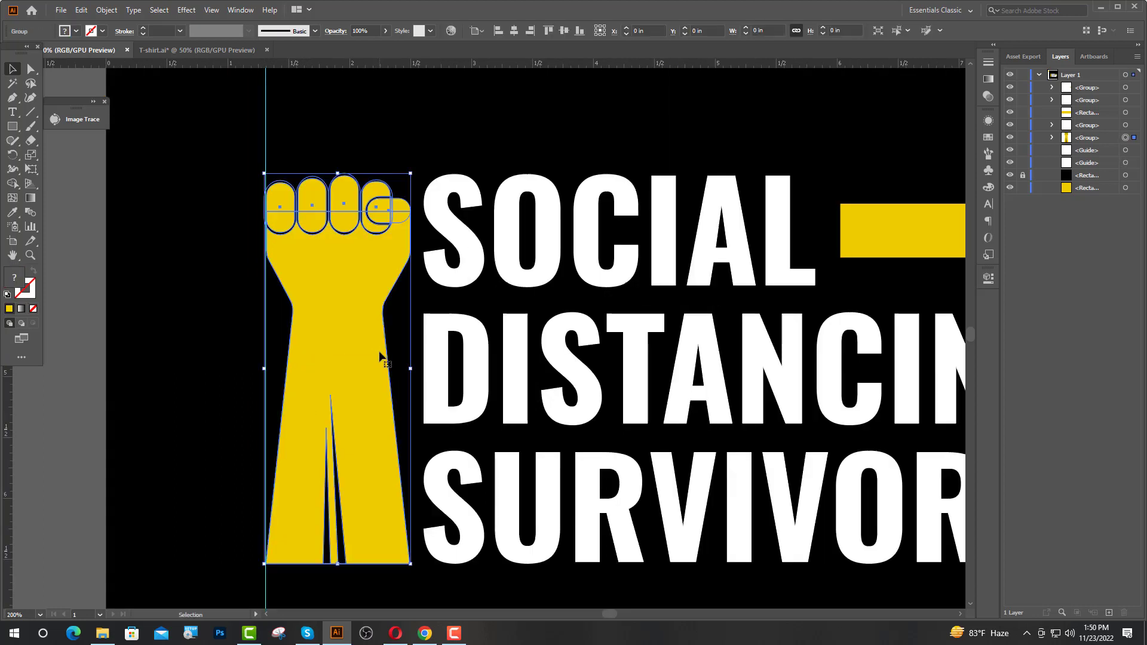
left_click(173, 434)
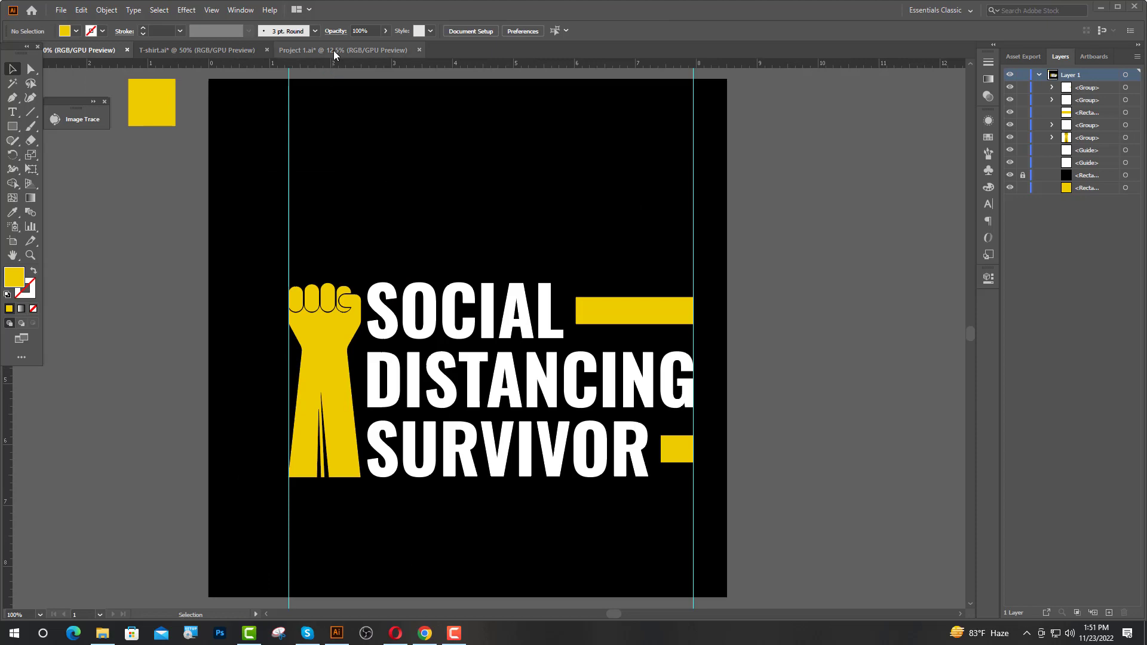
Bring the grunge texture group from the Project 1.ai document into the T-shirt design.
left_click(334, 50)
left_click_drag(594, 215, 640, 307)
scroll(526, 355, "down", 3)
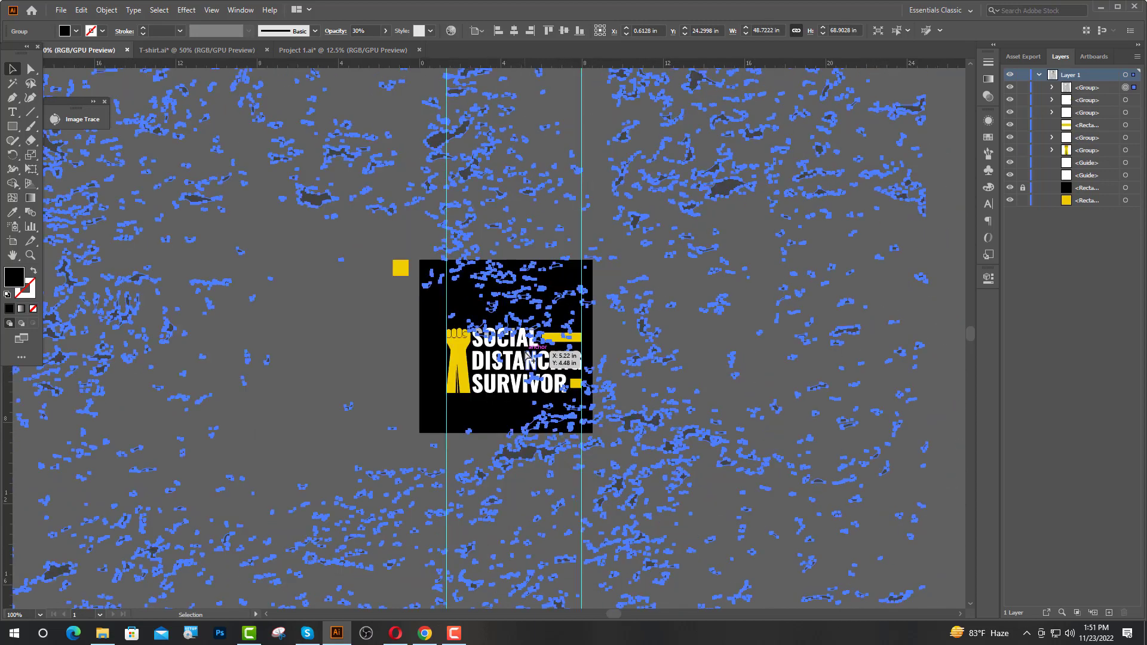
scroll(526, 355, "down", 1)
Fit the grunge texture over the fist and lettering at about 6.83 by 9.66 in and set its opacity to 70%.
left_click_drag(835, 127, 590, 320)
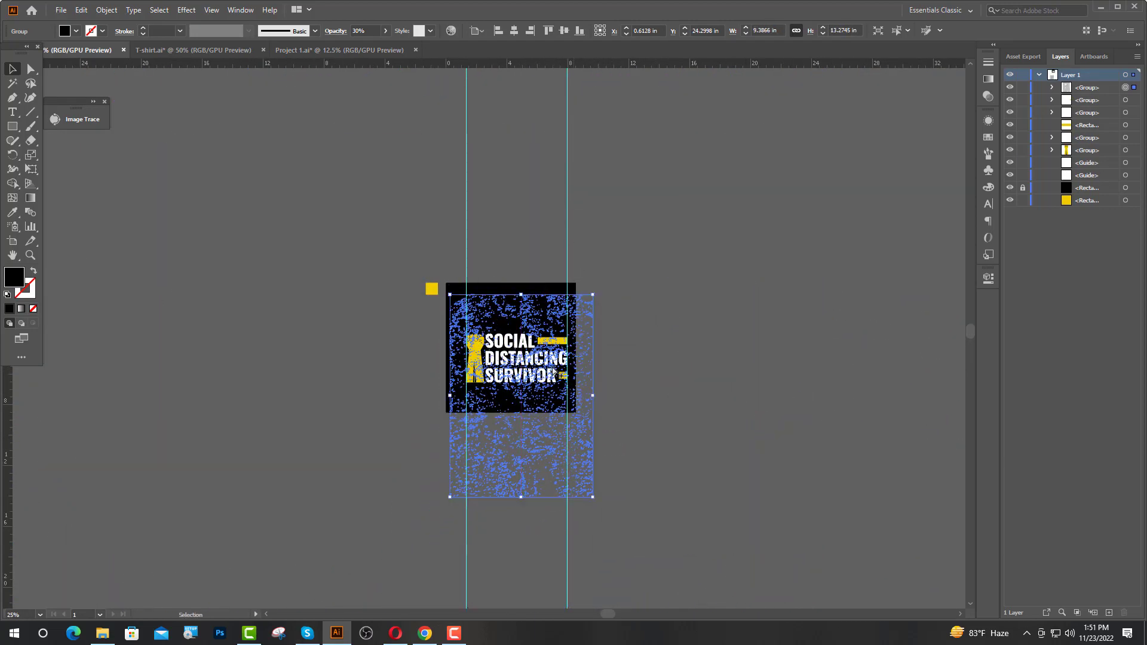
scroll(553, 370, "up", 3)
left_click_drag(661, 448, 609, 448)
left_click_drag(542, 477, 530, 392)
scroll(360, 385, "up", 2)
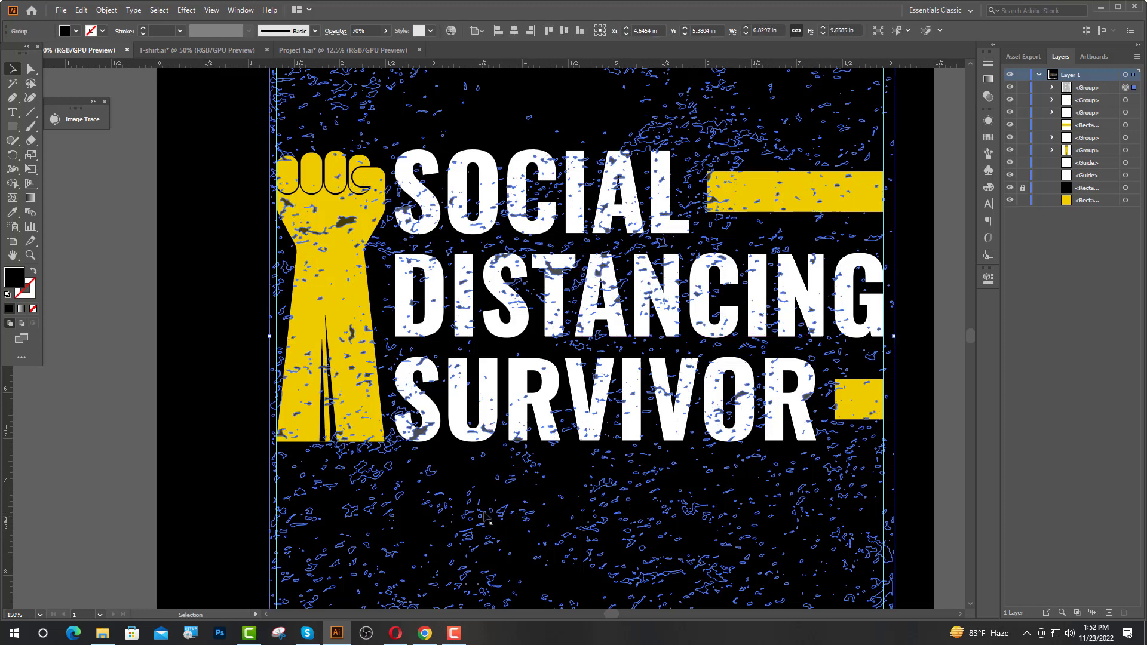
left_click(166, 463)
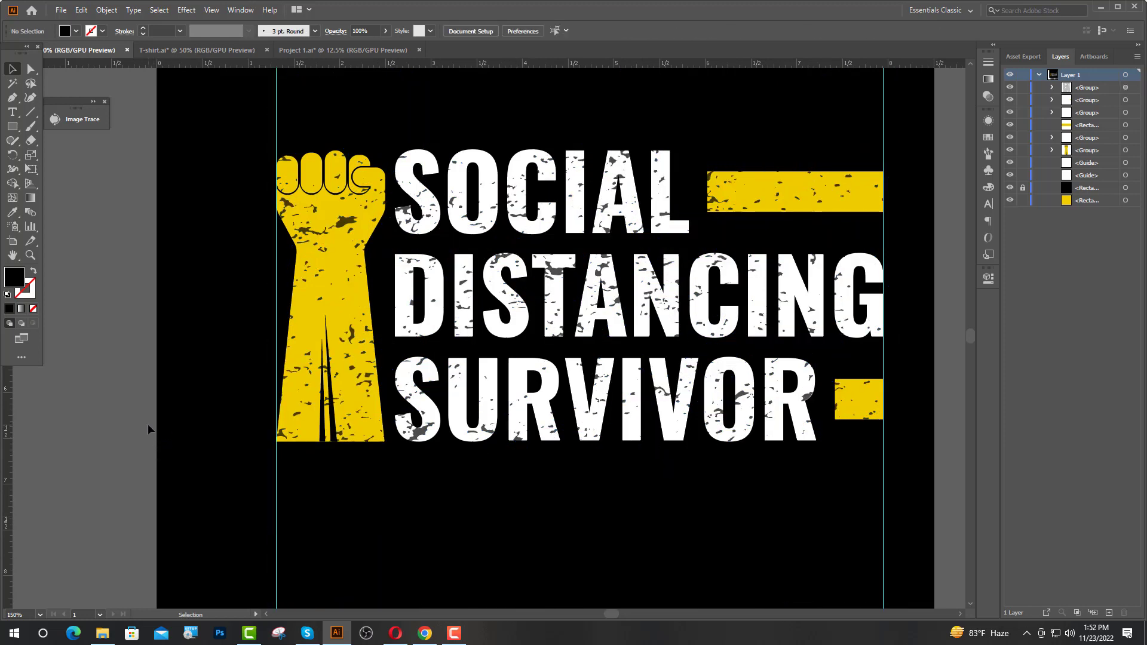
Draw a rectangle of about 6.63 by 3.19 in covering the fist, lettering and bars between the two guides.
left_click(13, 127)
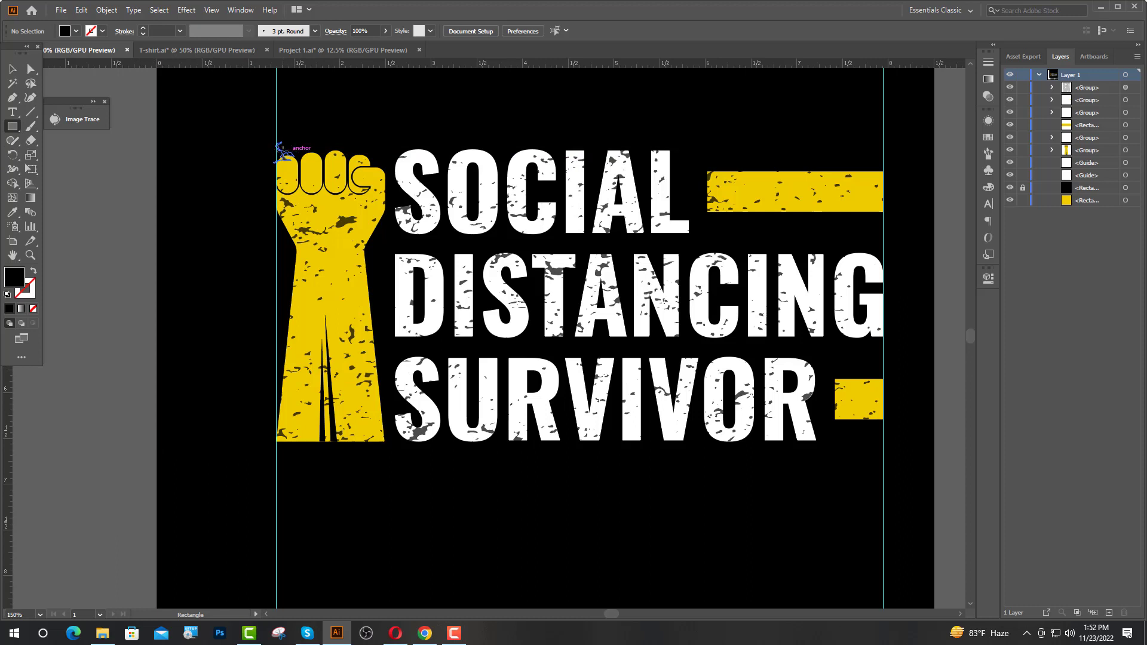
left_click_drag(277, 150, 883, 441)
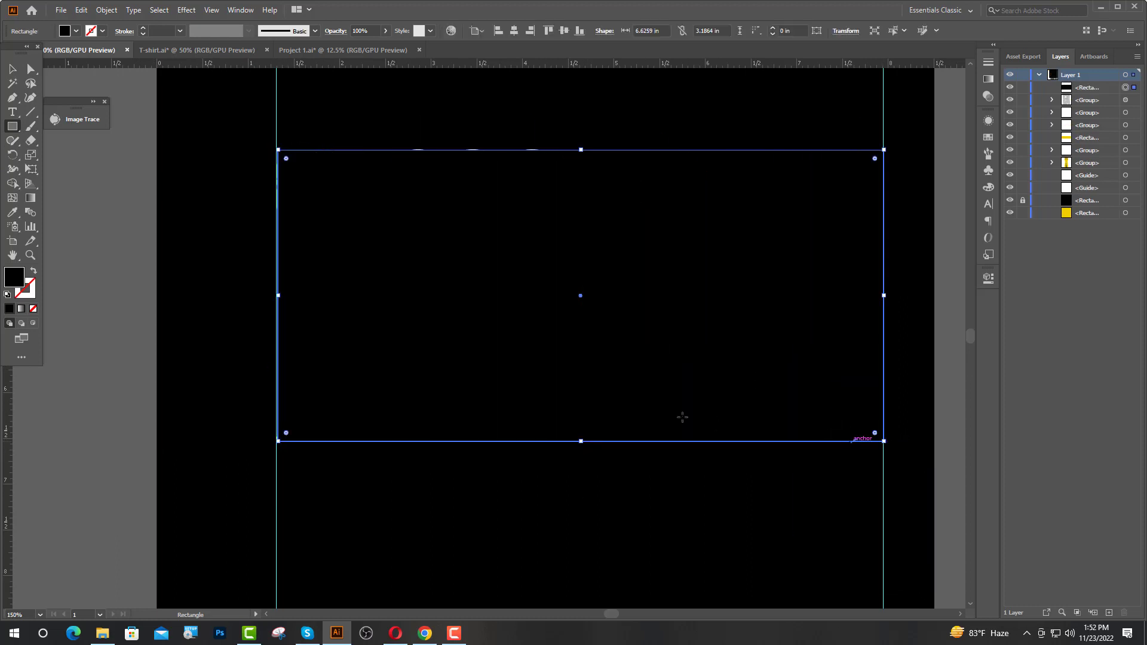
Select the grunge texture, lettering, bars and fist together with the covering rectangle and make a clipping mask from them.
left_click(12, 69)
key("ctrl+minus")
left_click(1125, 99)
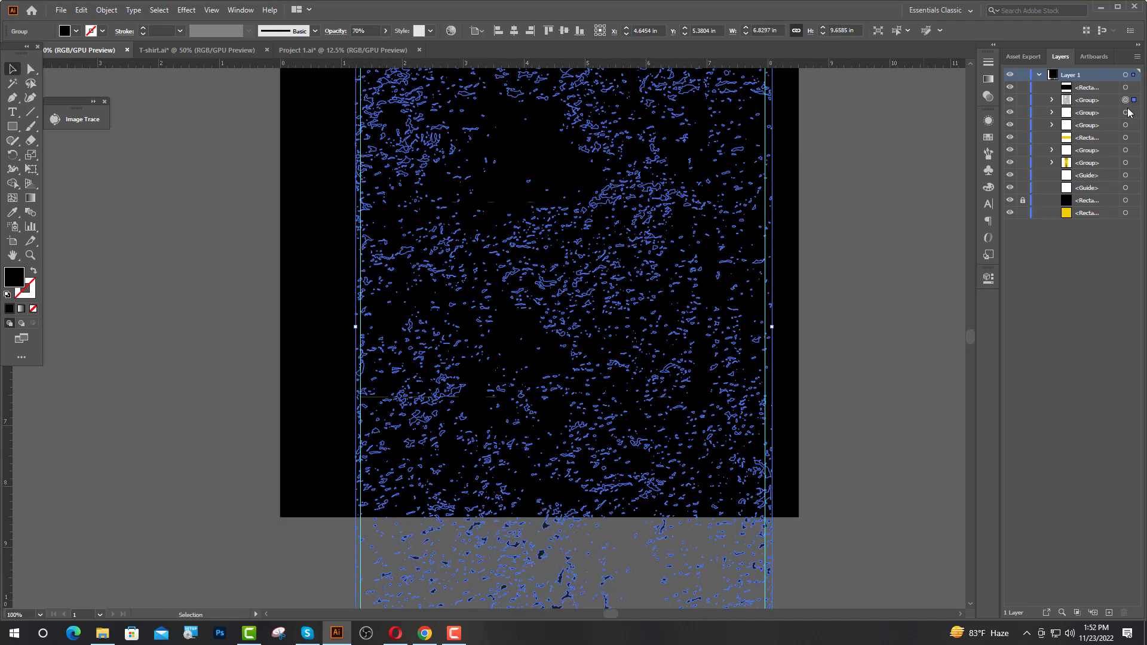
left_click(1125, 112, "shift")
left_click(1125, 125, "shift")
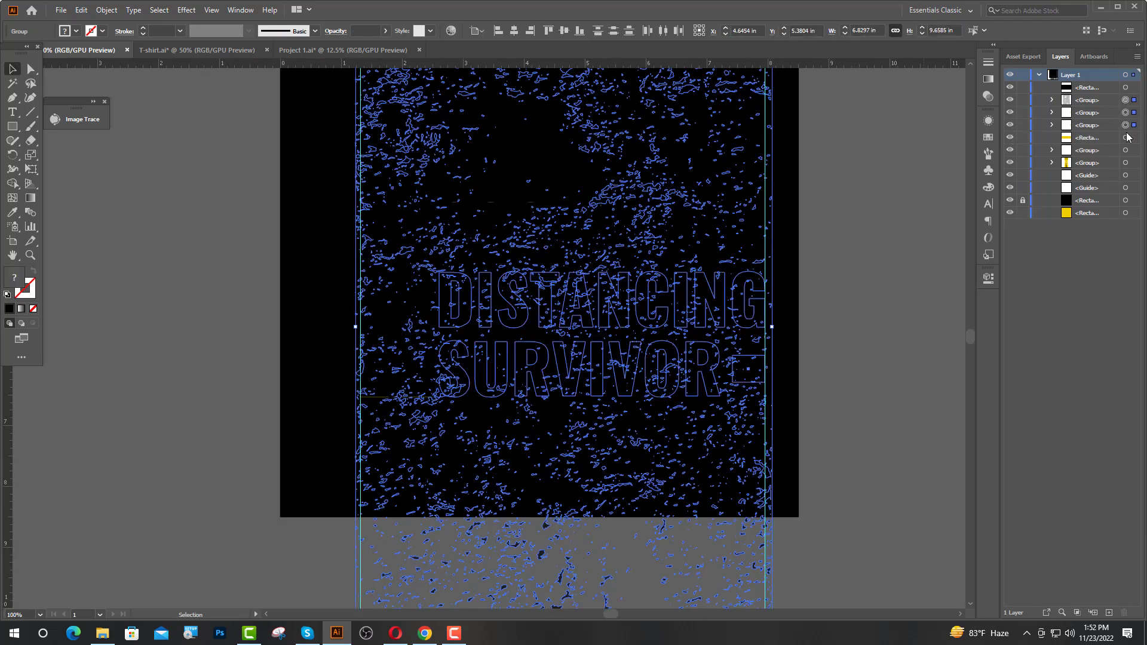
left_click(1125, 137, "shift")
left_click(1125, 150, "shift")
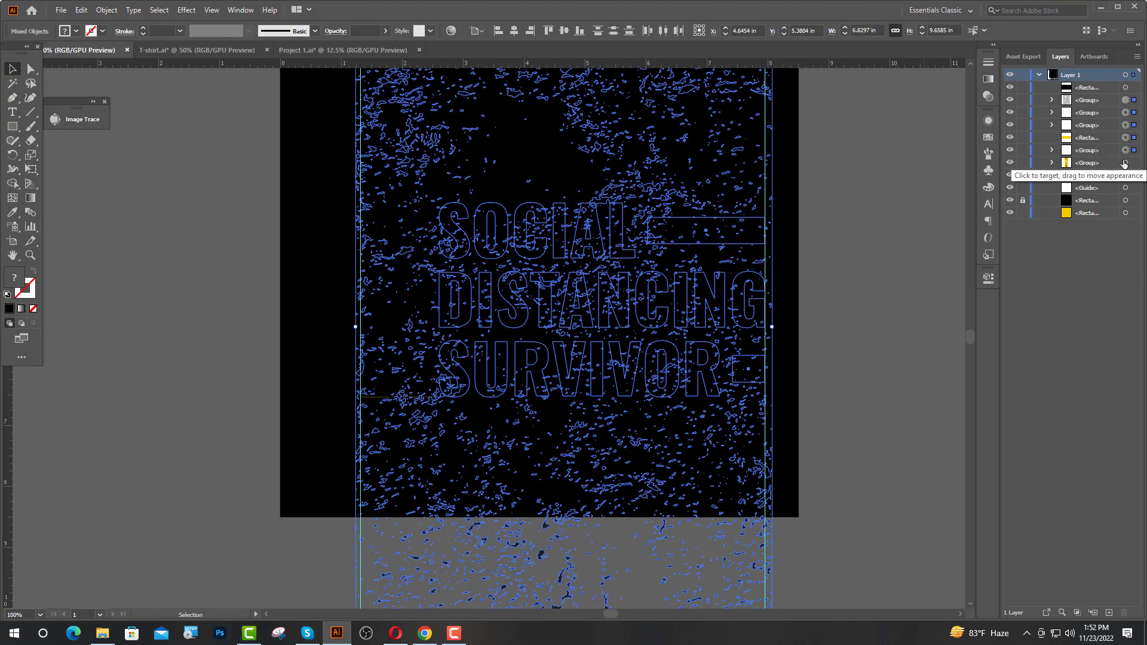
left_click(1125, 163, "shift")
left_click(1127, 87, "shift")
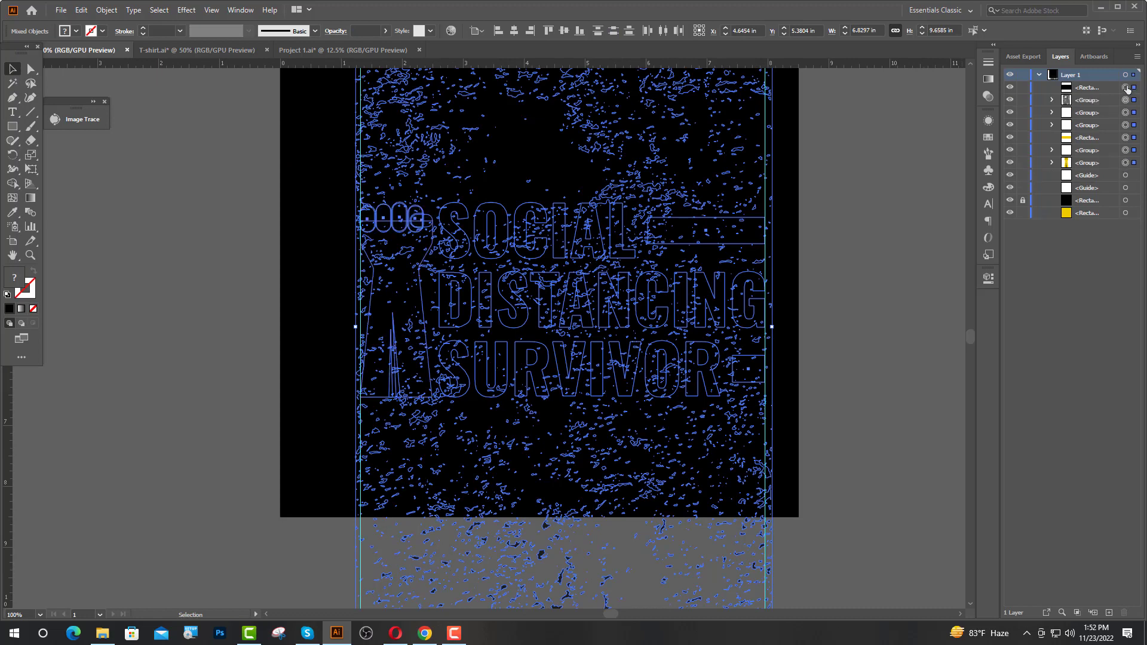
right_click(669, 267)
left_click(725, 367)
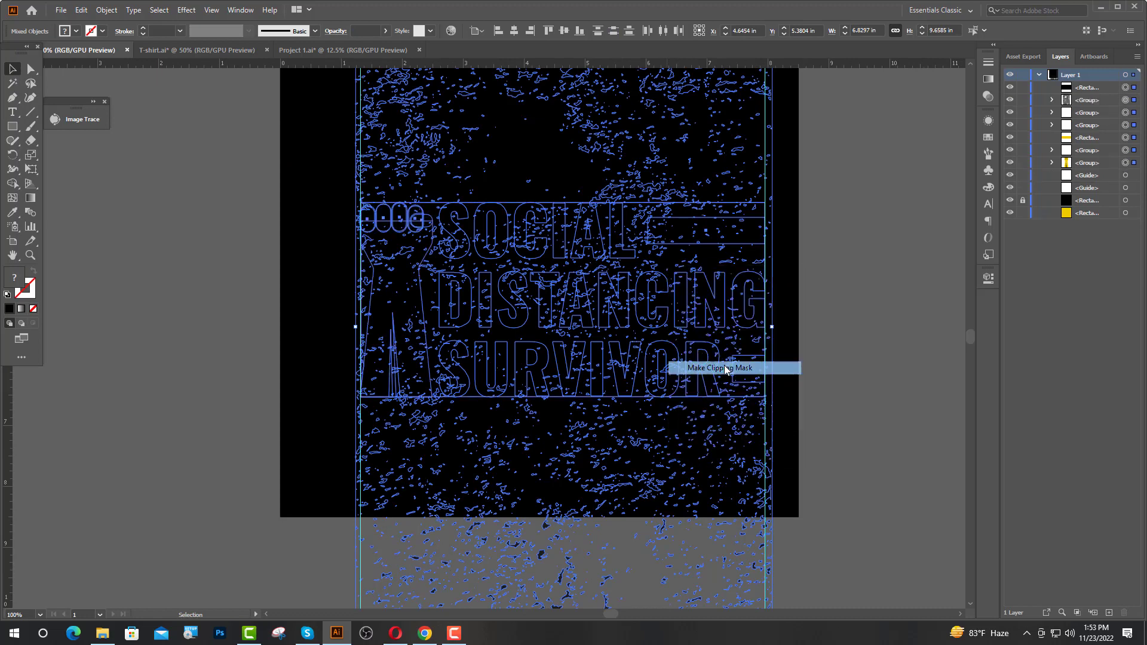
left_click(884, 247)
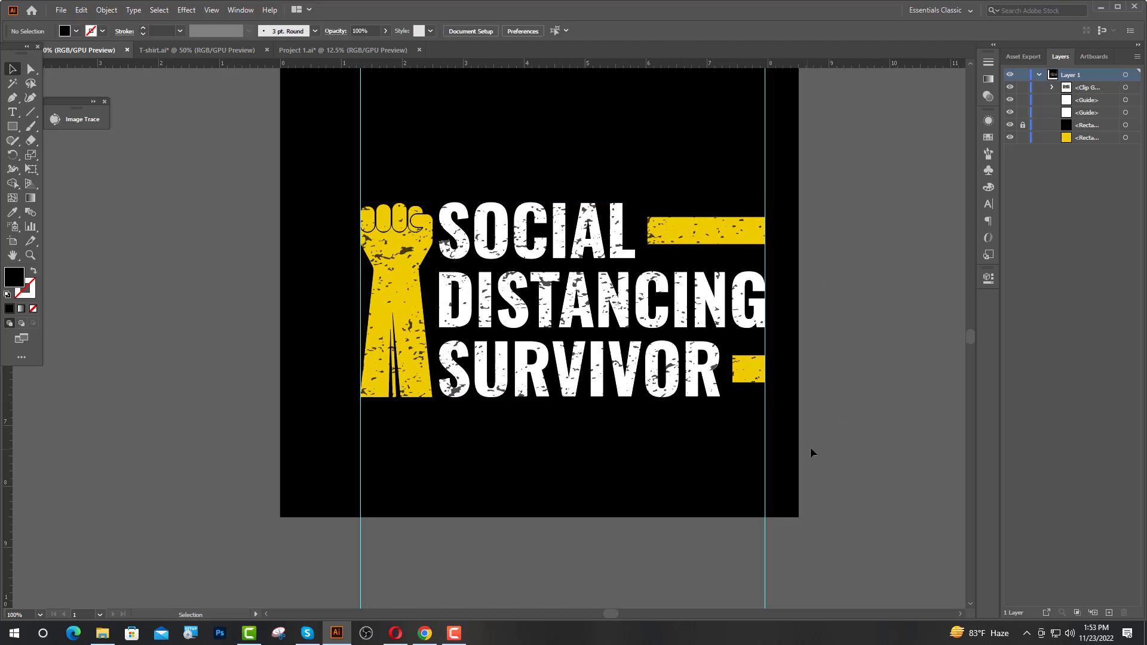
Delete the two vertical guides and center the clipped design horizontally and vertically on the artboard.
left_click_drag(810, 448, 313, 520)
key("Delete")
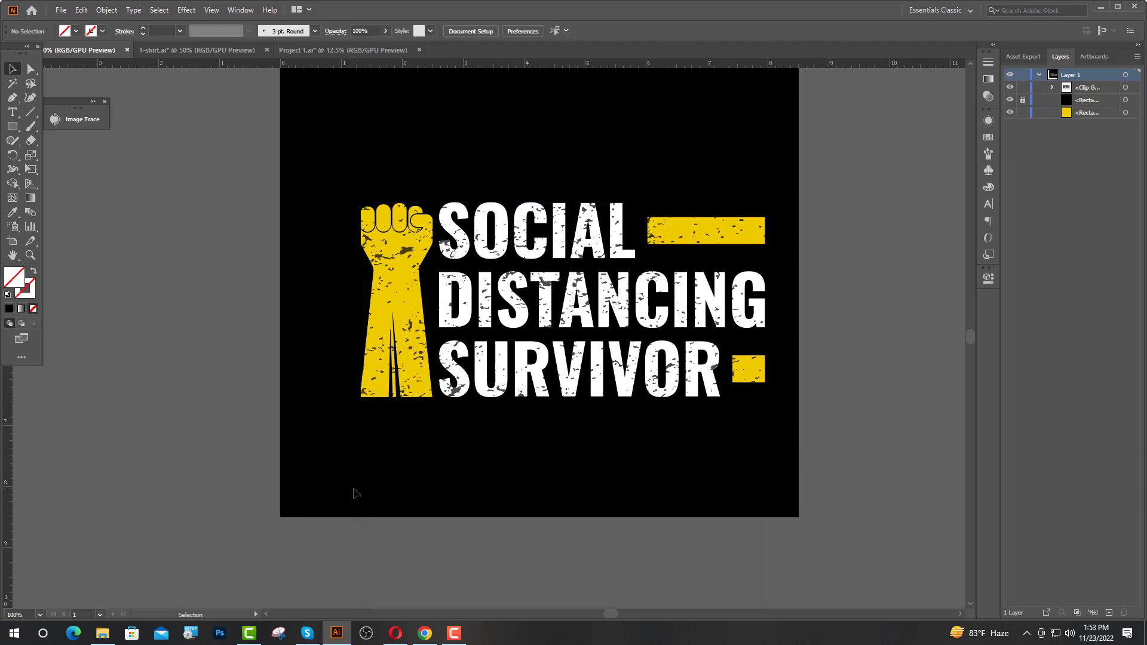
left_click(454, 298)
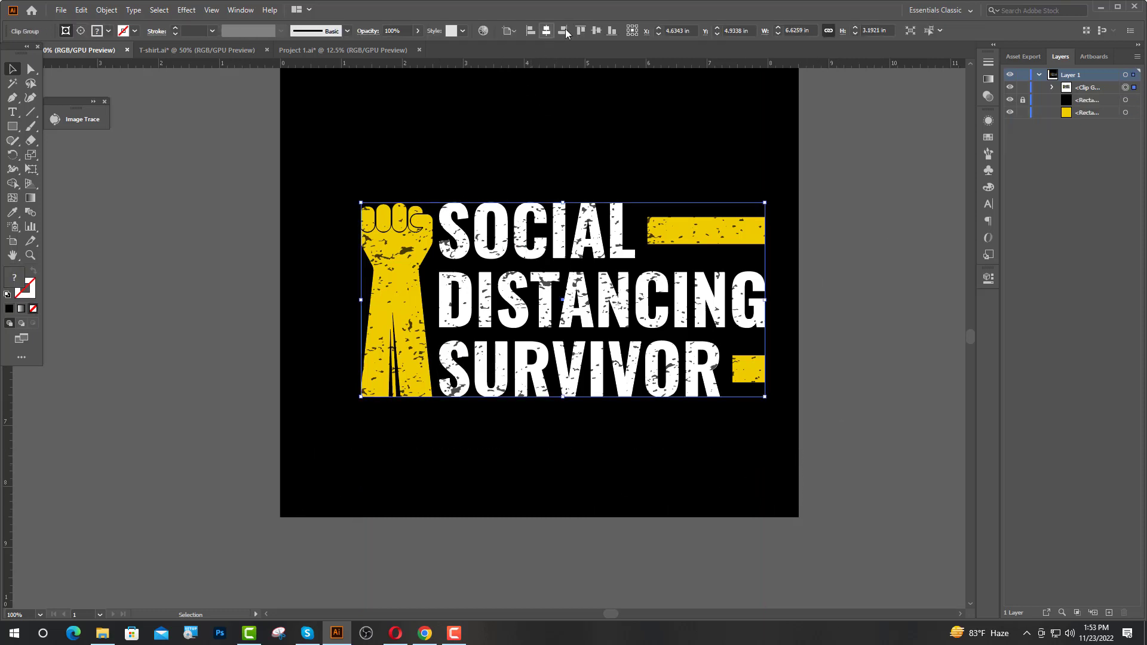
left_click(546, 30)
left_click(595, 30)
left_click(841, 256)
scroll(533, 308, "down", 3)
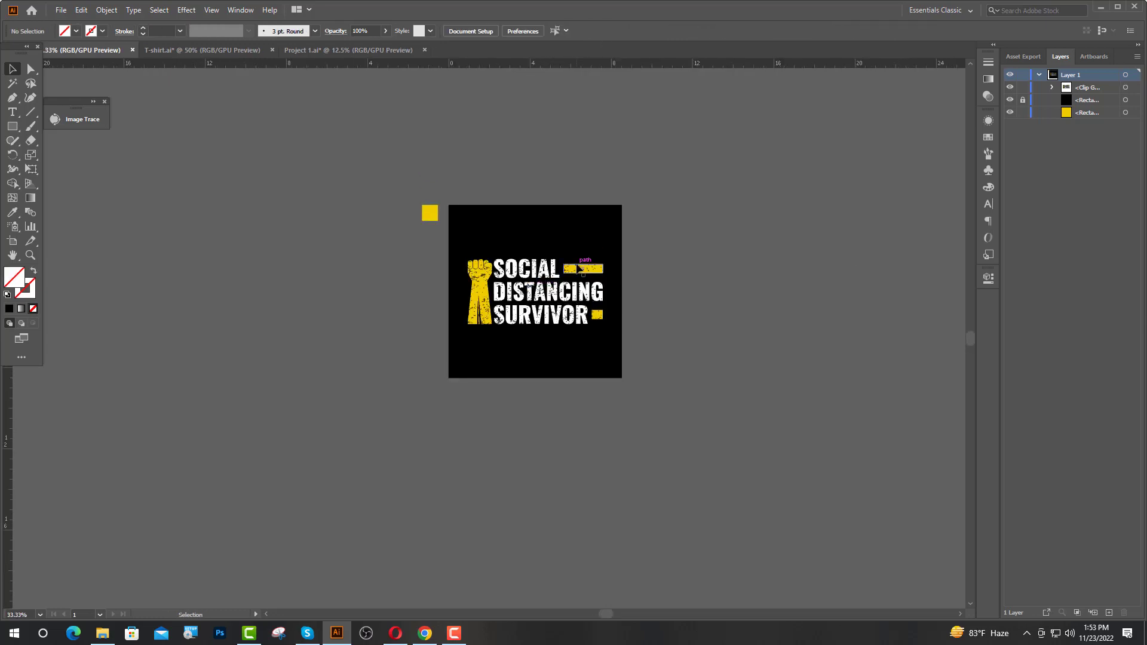
Delete the spare yellow square beside the black artboard.
scroll(525, 247, "up", 2)
left_click_drag(348, 224, 349, 223)
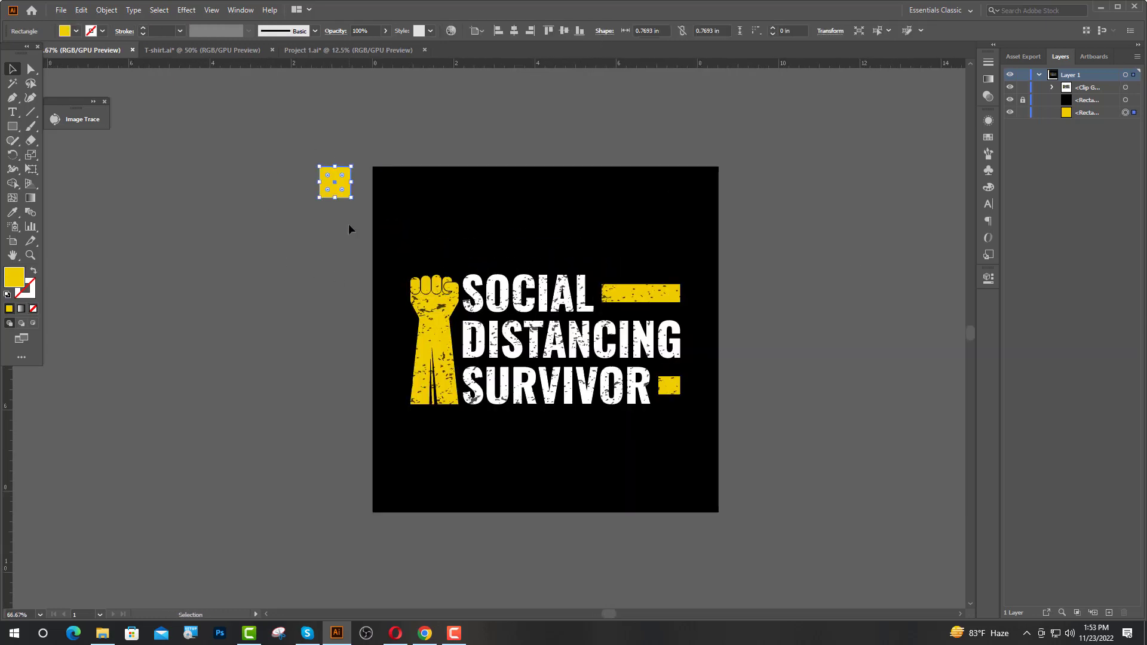
key("Delete")
Enlarge the clipped design to about 7.45 by 3.59 in and place it horizontally centered on the shirt in the T-shirt.ai document.
left_click(463, 280)
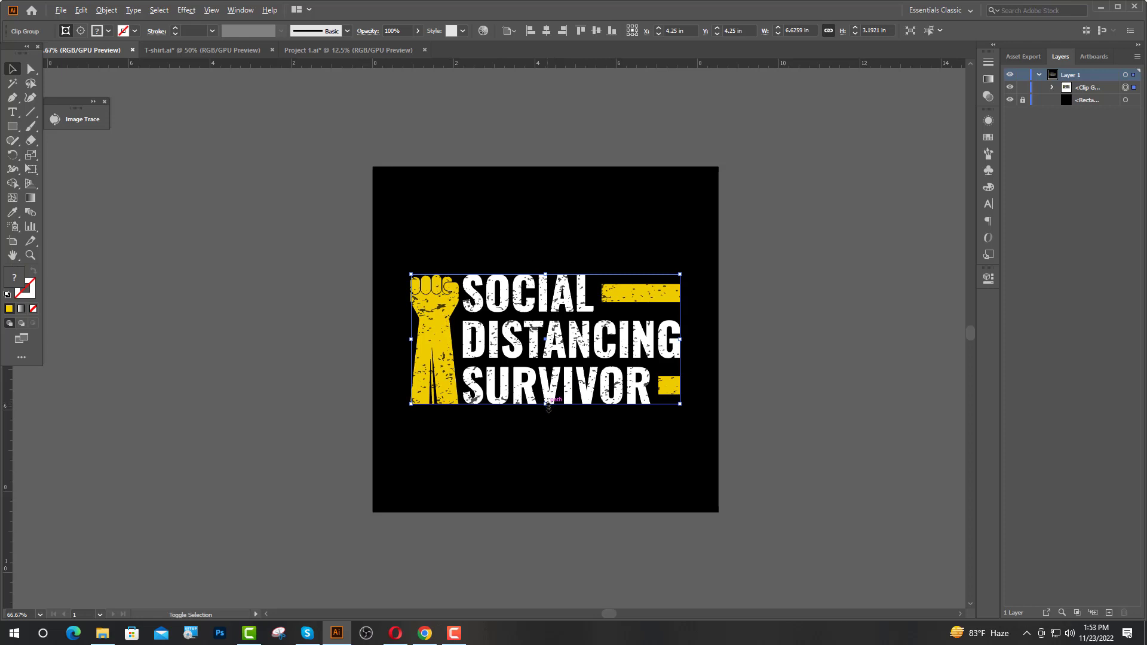
left_click_drag(548, 404, 660, 394)
left_click_drag(528, 348, 442, 310)
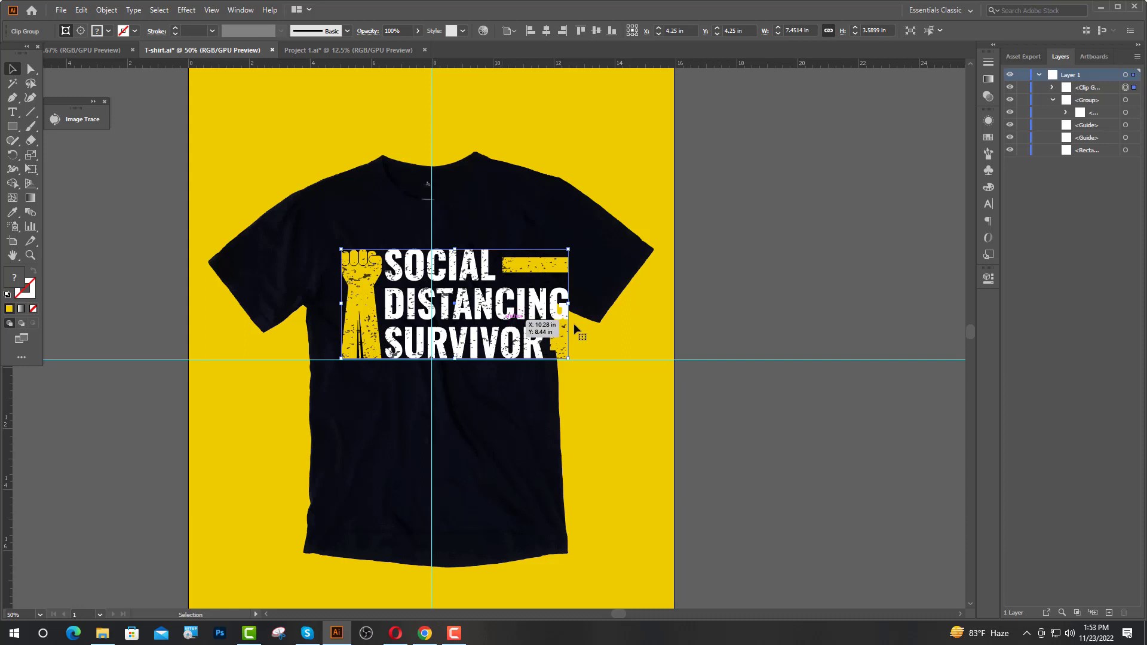
left_click(546, 31)
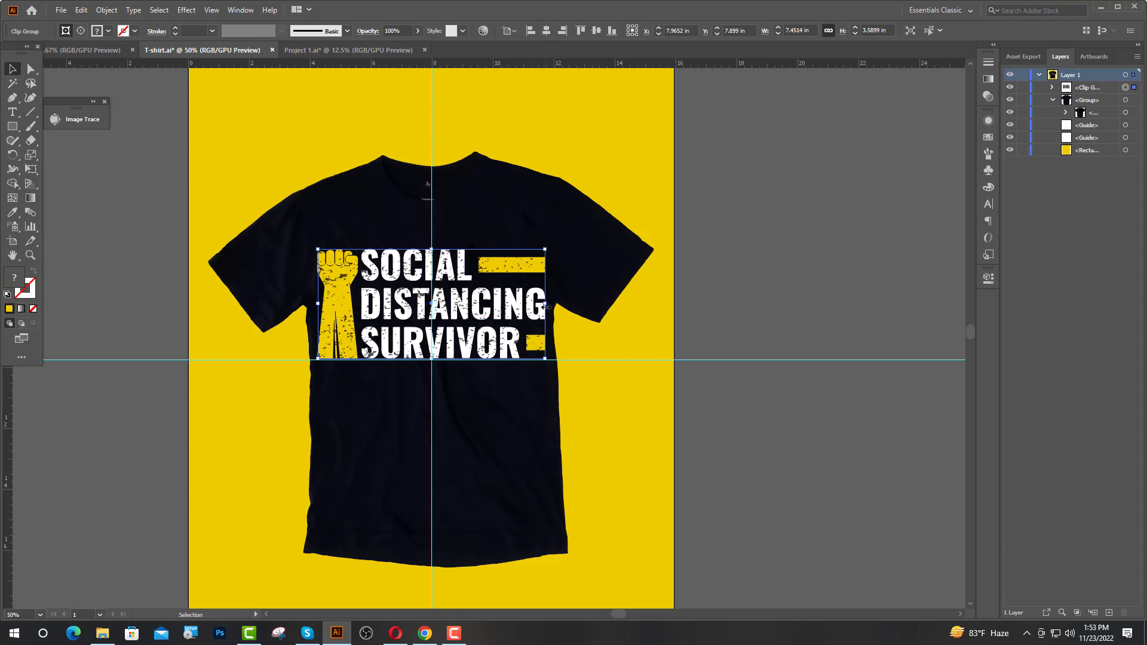
Shrink the design about its center so it sits on the chest just above the horizontal guide, and hide both guides.
left_click_drag(542, 303, 529, 308)
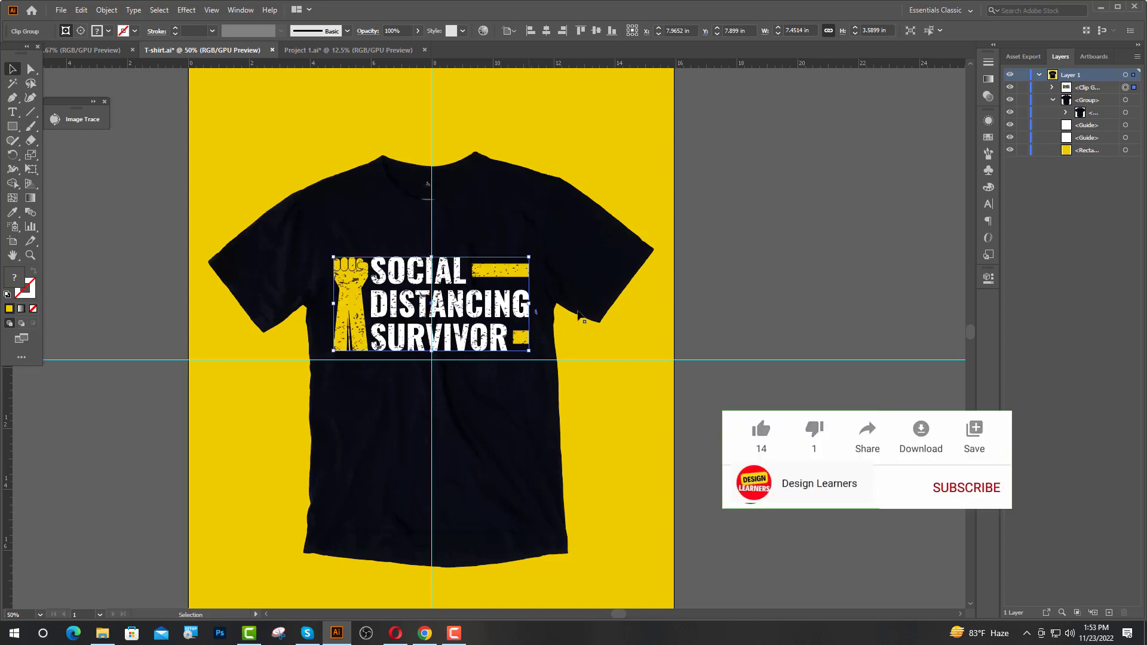
left_click(824, 177)
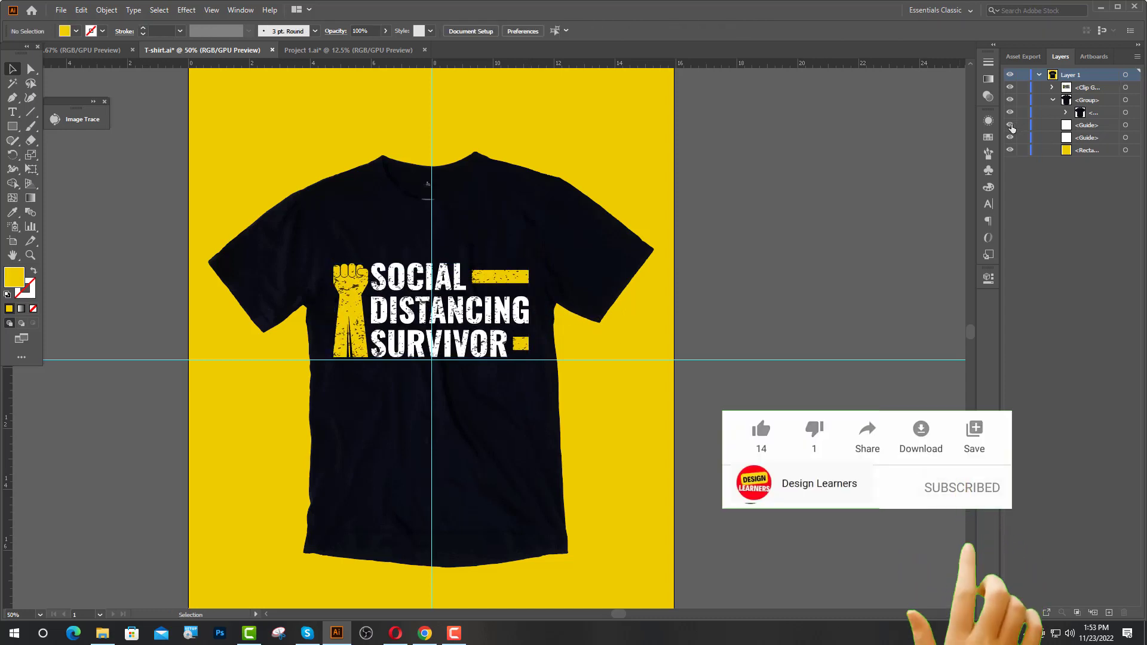
left_click_drag(1009, 125, 1009, 138)
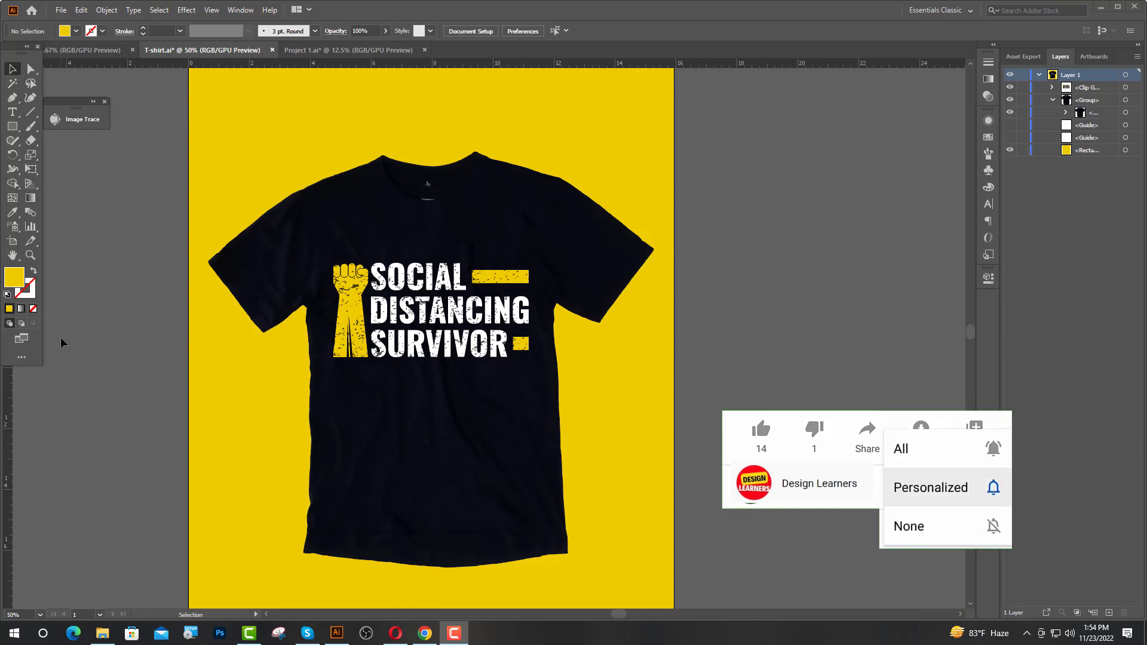